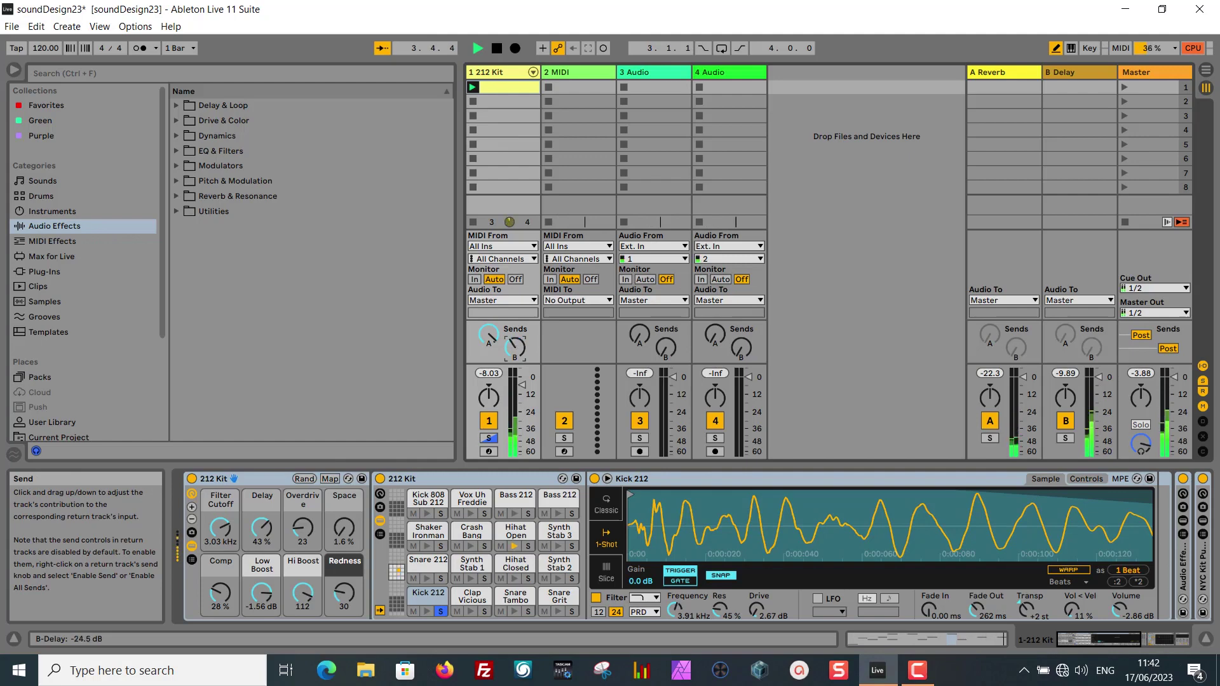
Turn the reverb and delay sends of the 212 Kit track fully down.
left_click_drag(490, 338, 490, 413)
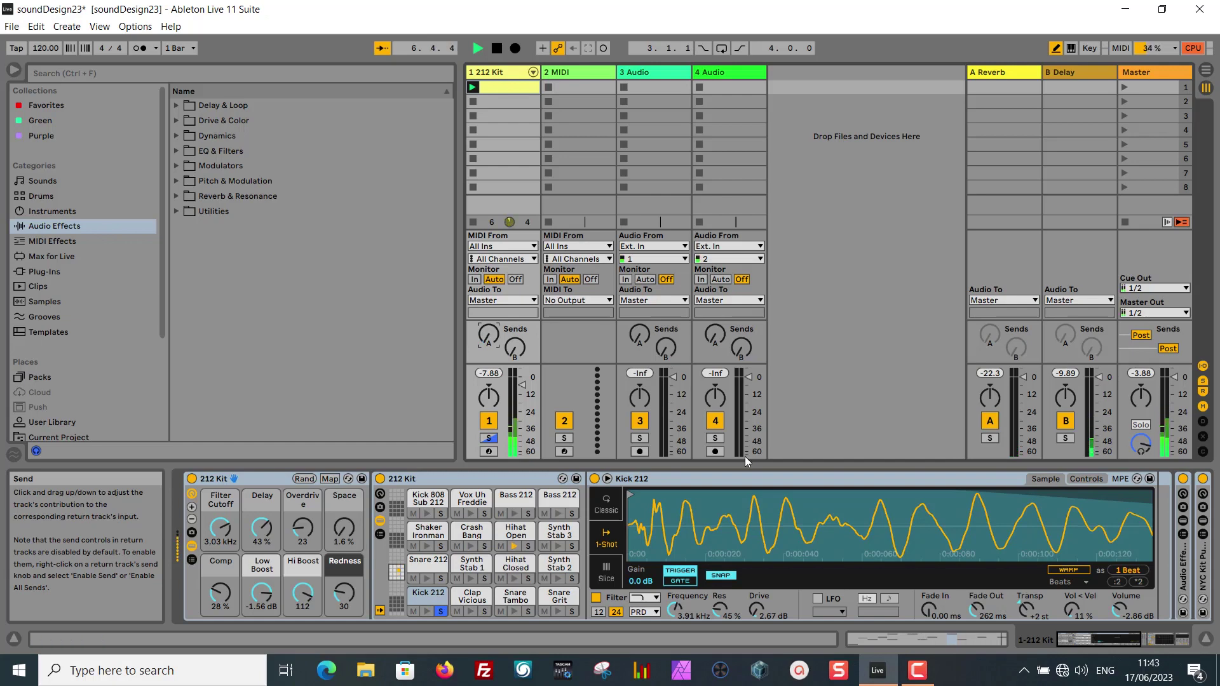
Deactivate the Sharing effect, shift the Grain Delay to pitch 5.09 with delay time 5, and deactivate it too.
left_click_drag(1107, 547, 945, 547)
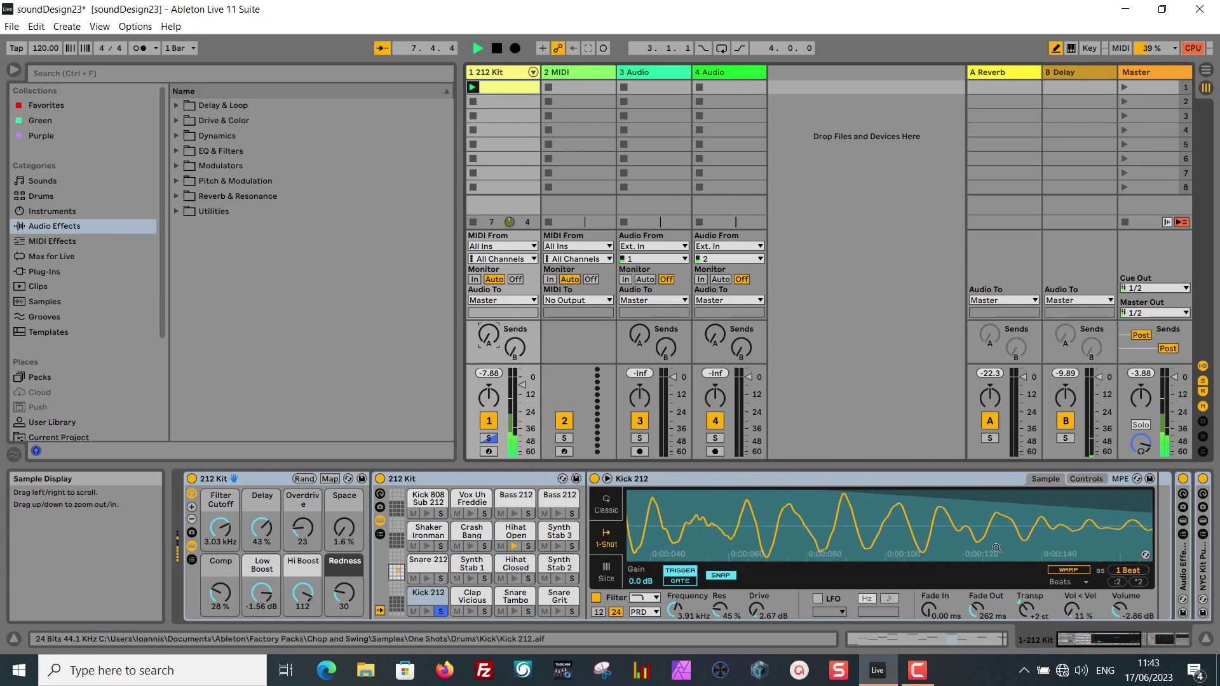
scroll(1189, 555, "down", 2)
scroll(1188, 550, "down", 6)
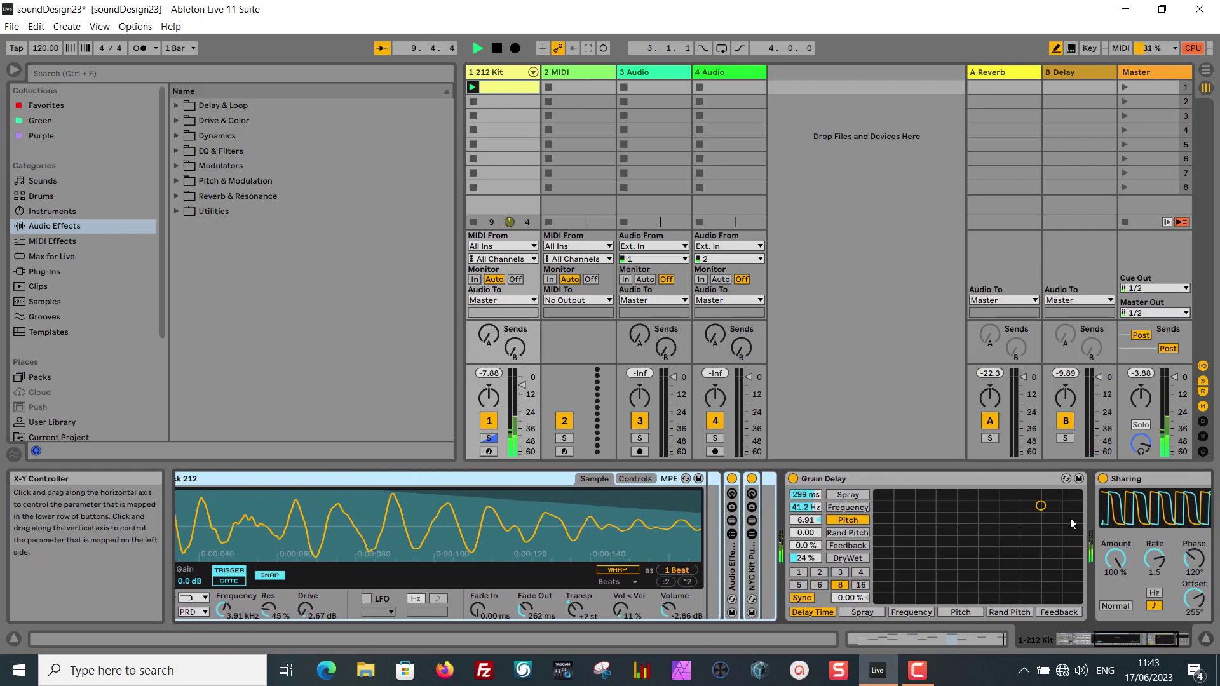
left_click(1104, 479)
left_click_drag(1042, 506, 1004, 509)
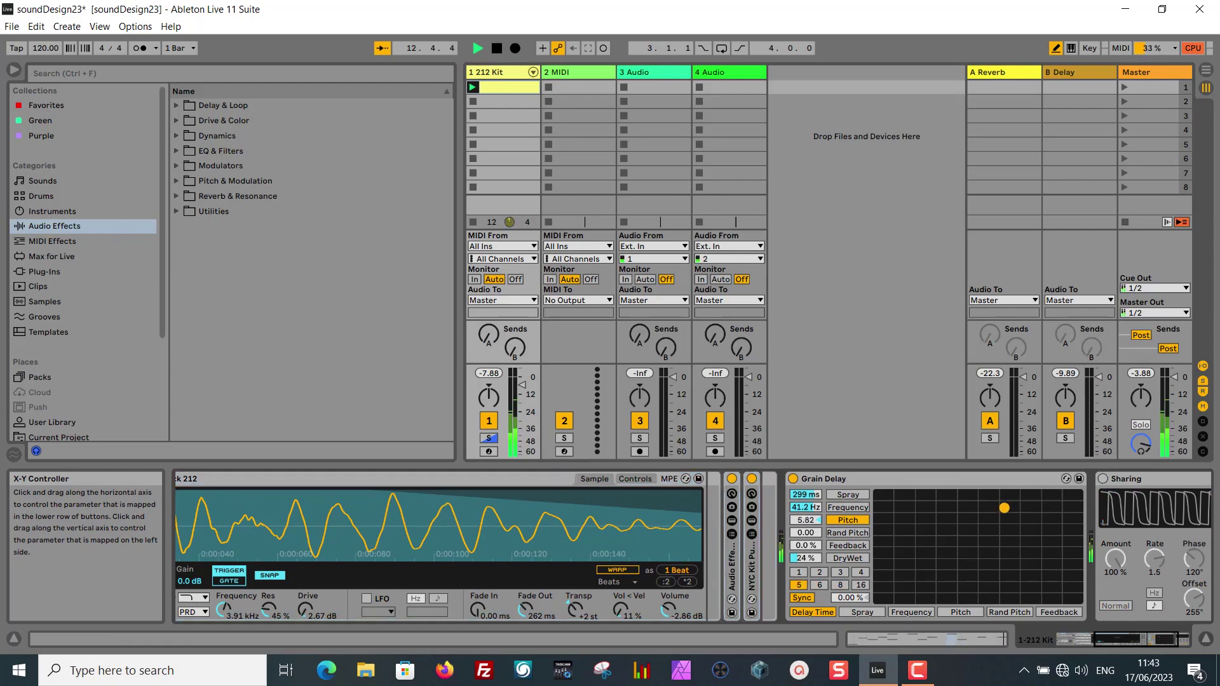
left_click(793, 480)
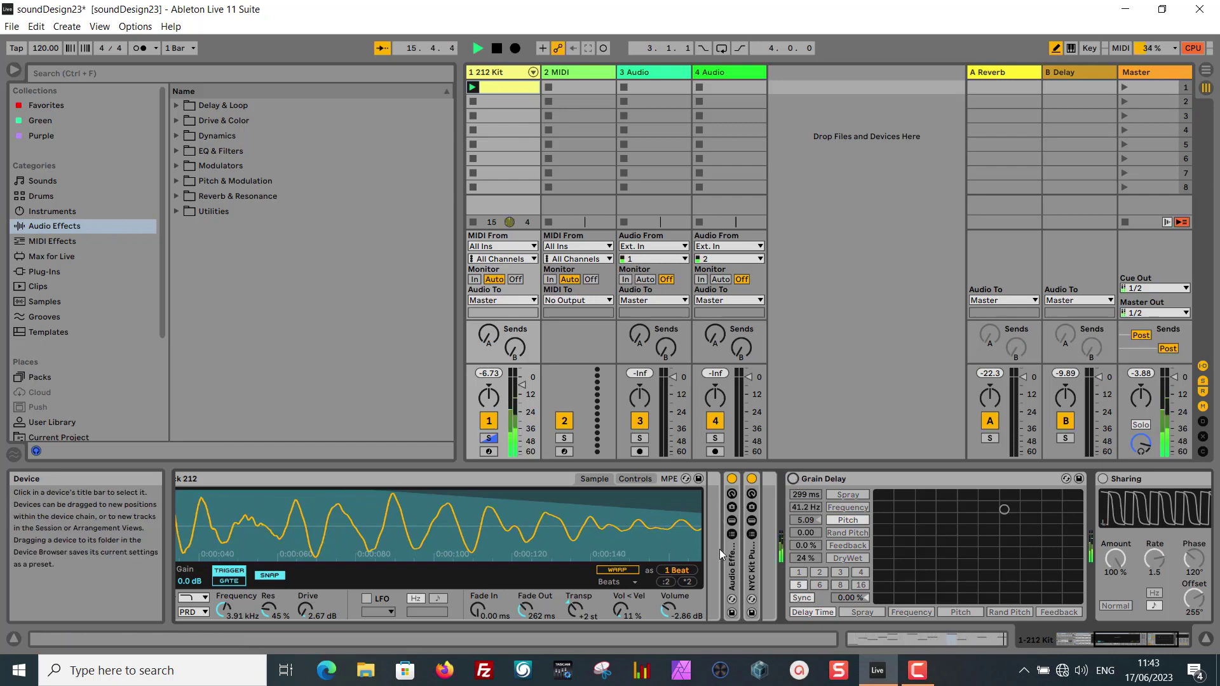
Set the 212 Kit rack's Delay macro to 0.0 %, Filter Cutoff to 374 Hz and Space to 15 %.
scroll(722, 551, "up", 5)
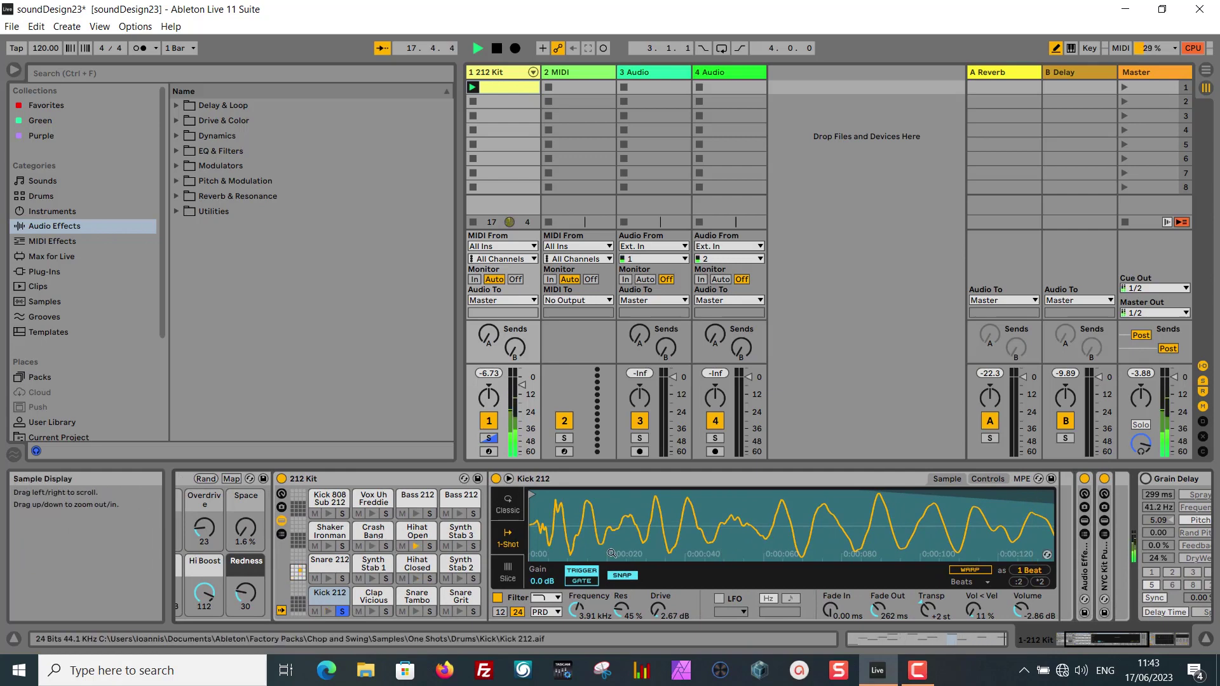
scroll(390, 546, "up", 3)
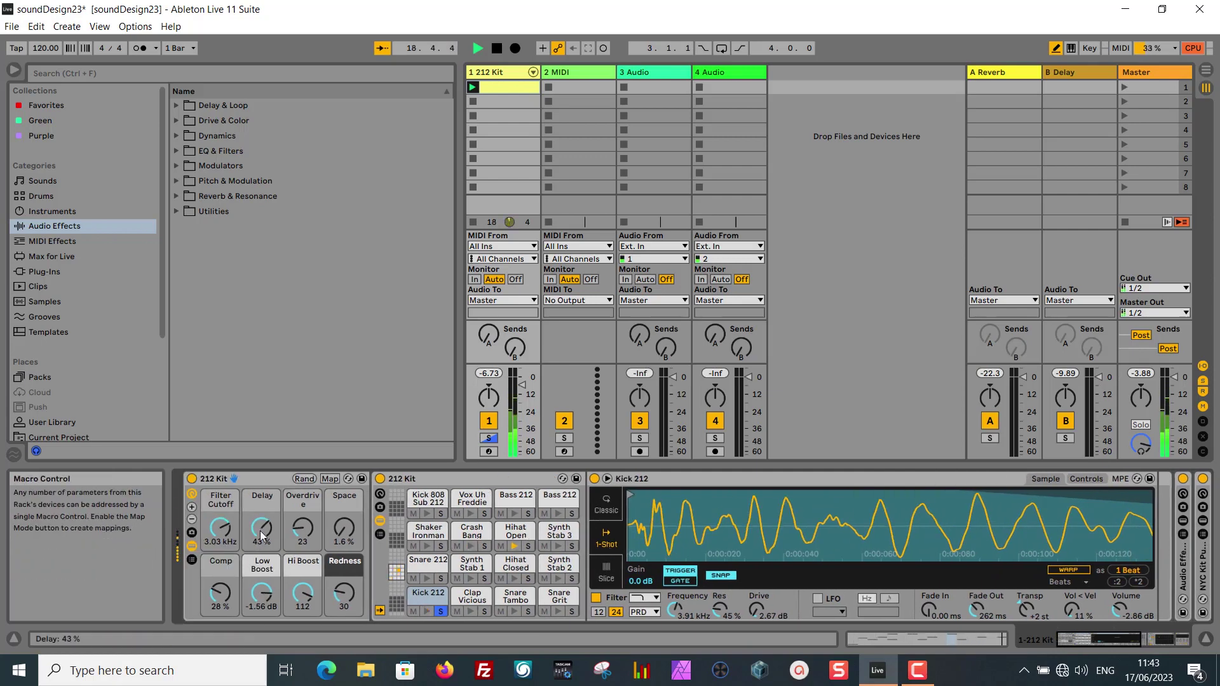
left_click_drag(261, 528, 224, 566)
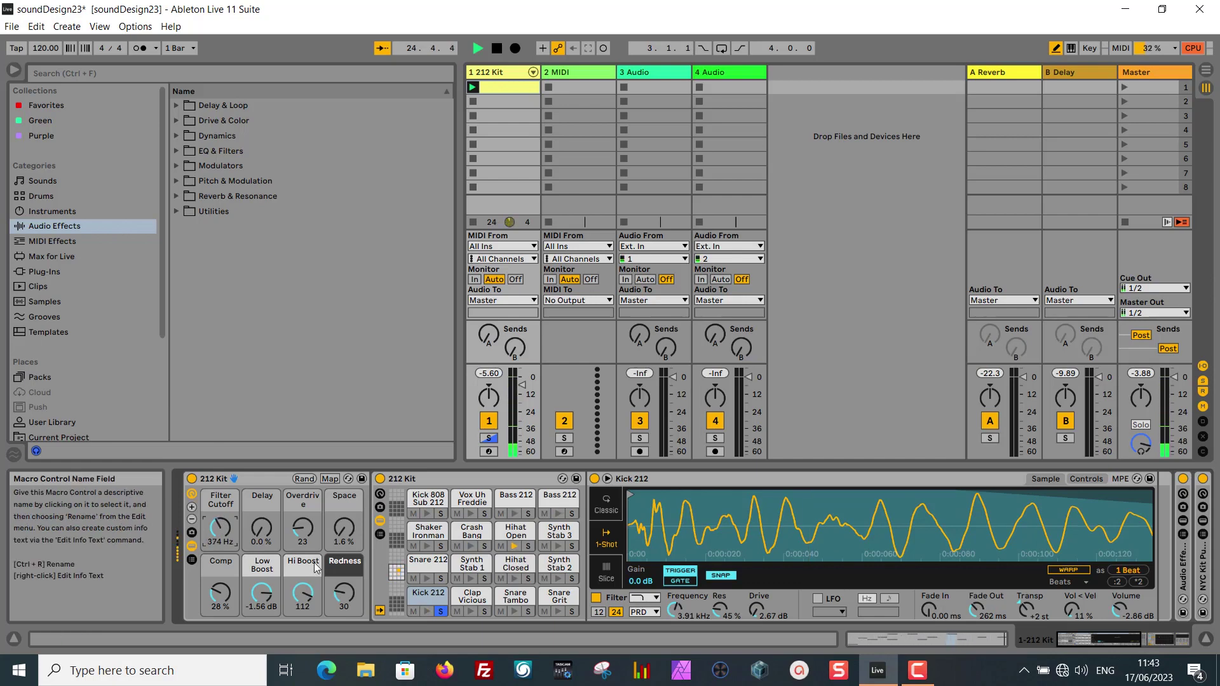
left_click_drag(344, 529, 344, 522)
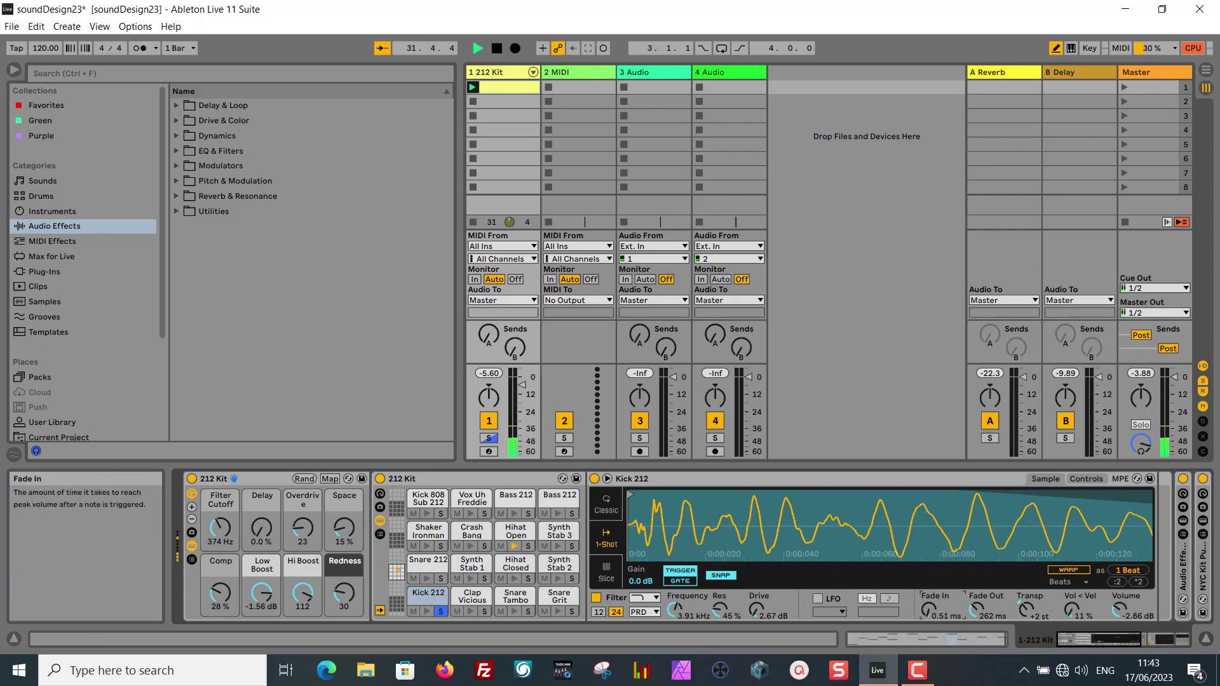
Set the Kick 212 sample's Fade In to 104 ms and move its start point to about 0:00:020.
left_click_drag(929, 608, 929, 554)
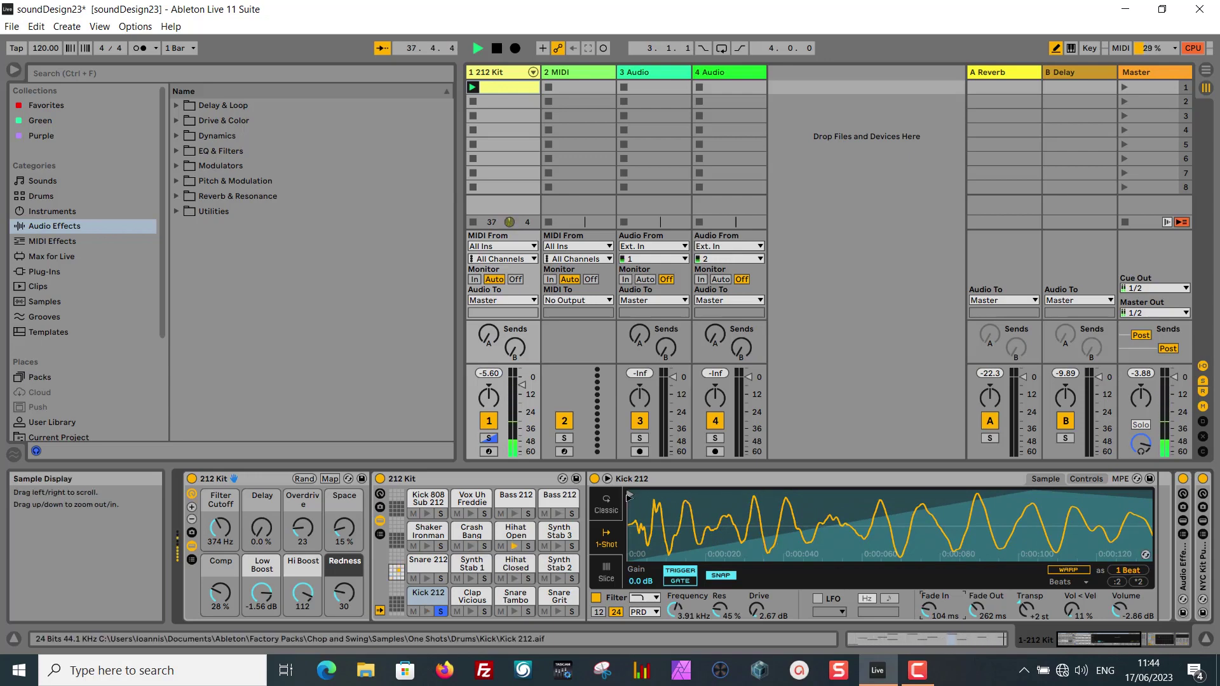
left_click_drag(629, 496, 717, 496)
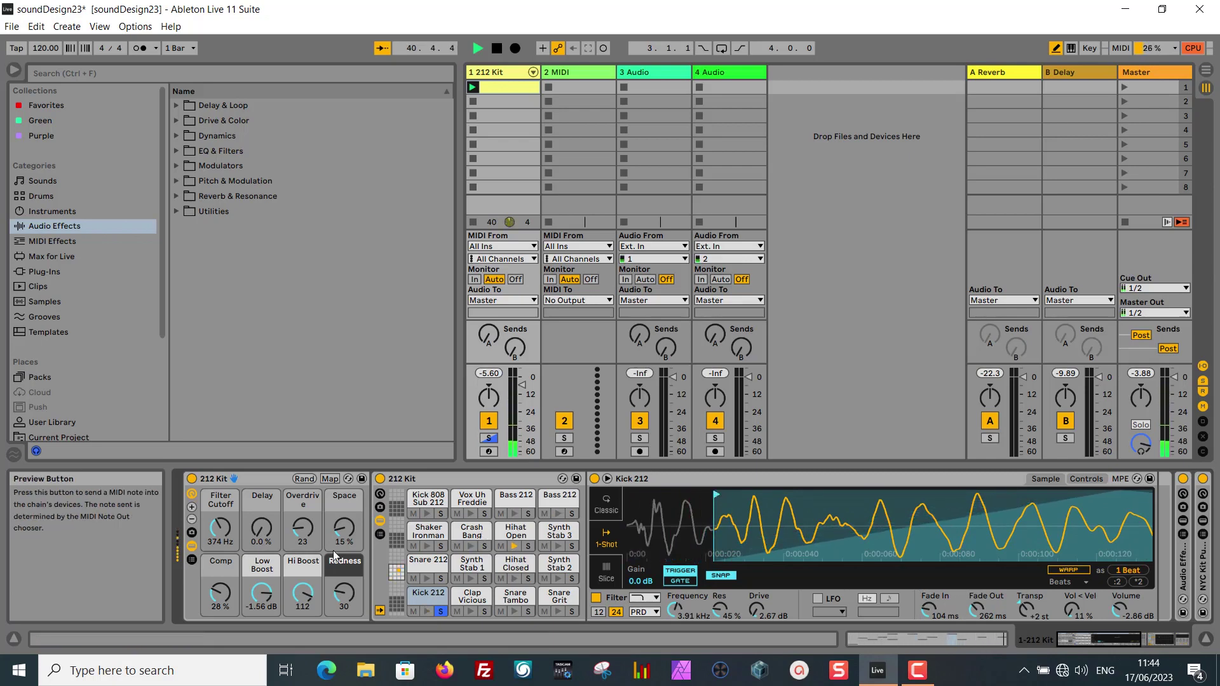
Set the Filter Cutoff macro to 2.33 kHz and Space to 6.3 %, and Kick 212's transpose to +10 st and resonance to 85 %.
left_click_drag(223, 528, 223, 497)
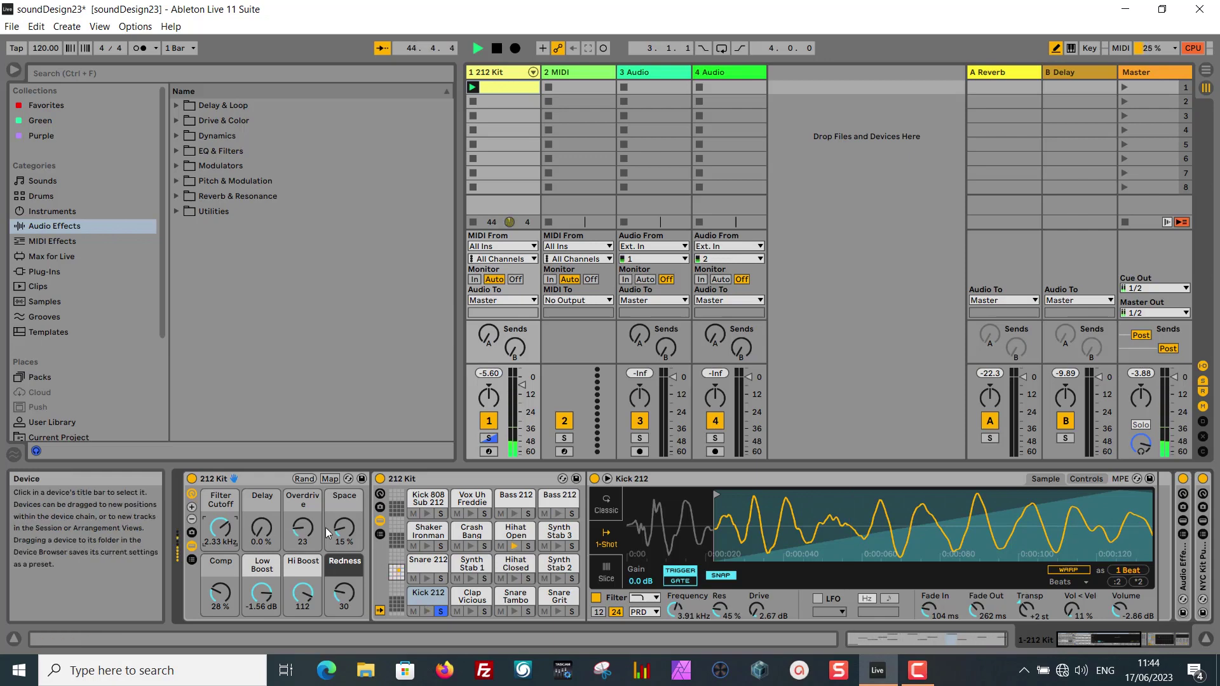
left_click_drag(344, 528, 344, 534)
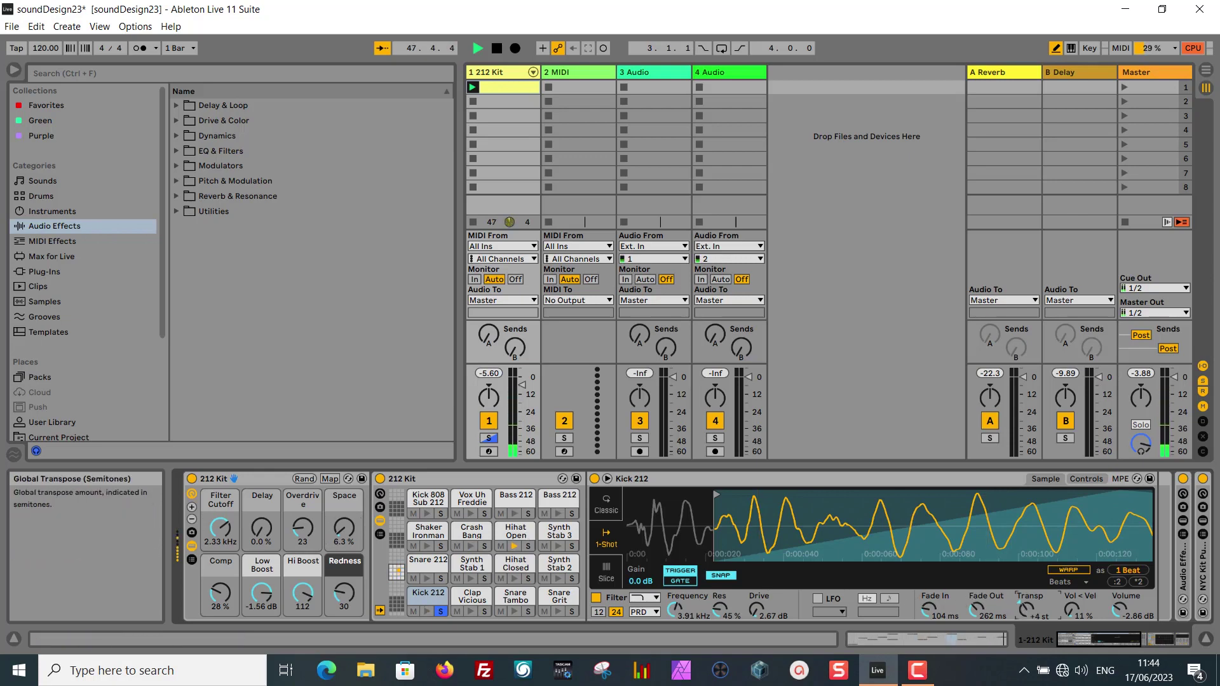
left_click_drag(1026, 609, 1026, 601)
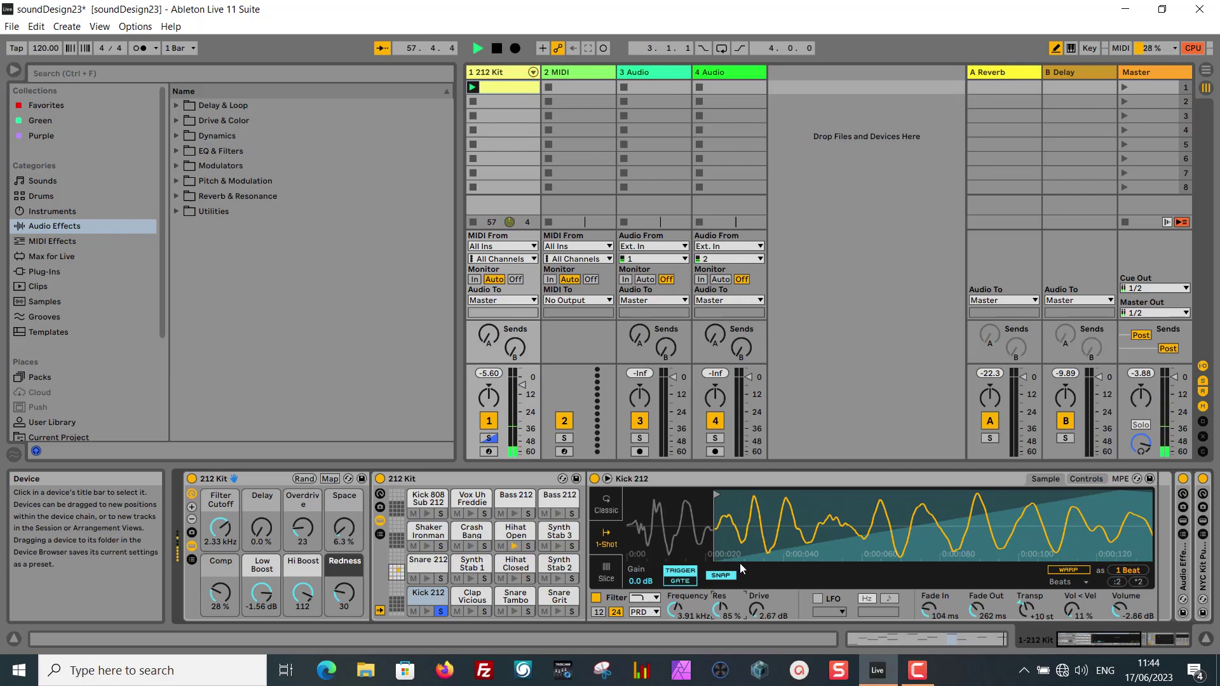
Activate the Grain Delay and set it to 100 % wet, pitch 3.64 and delay time 1.
scroll(804, 564, "down", 5)
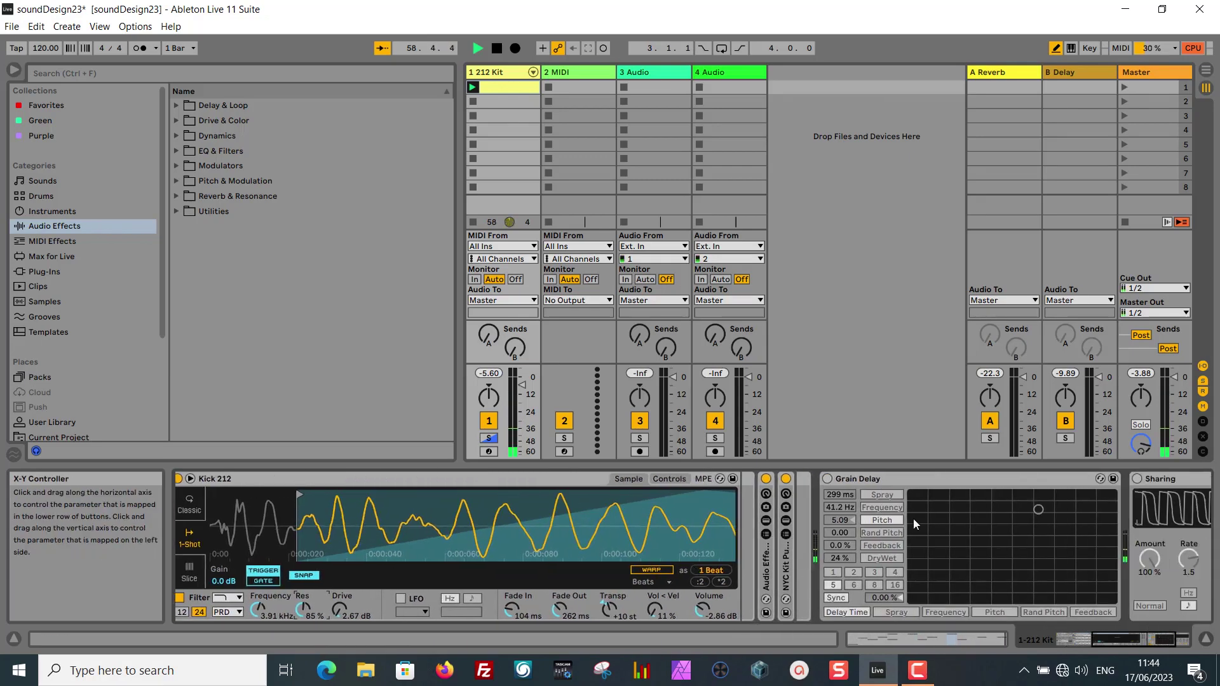
left_click(828, 478)
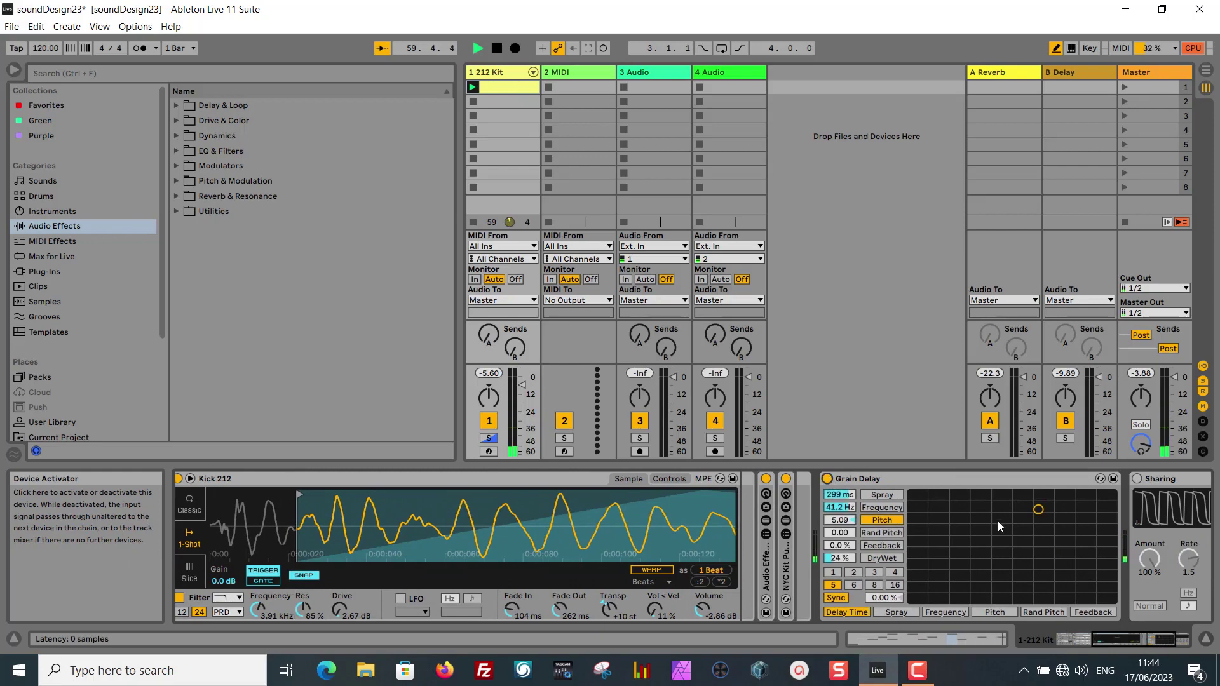
left_click_drag(1043, 512, 991, 523)
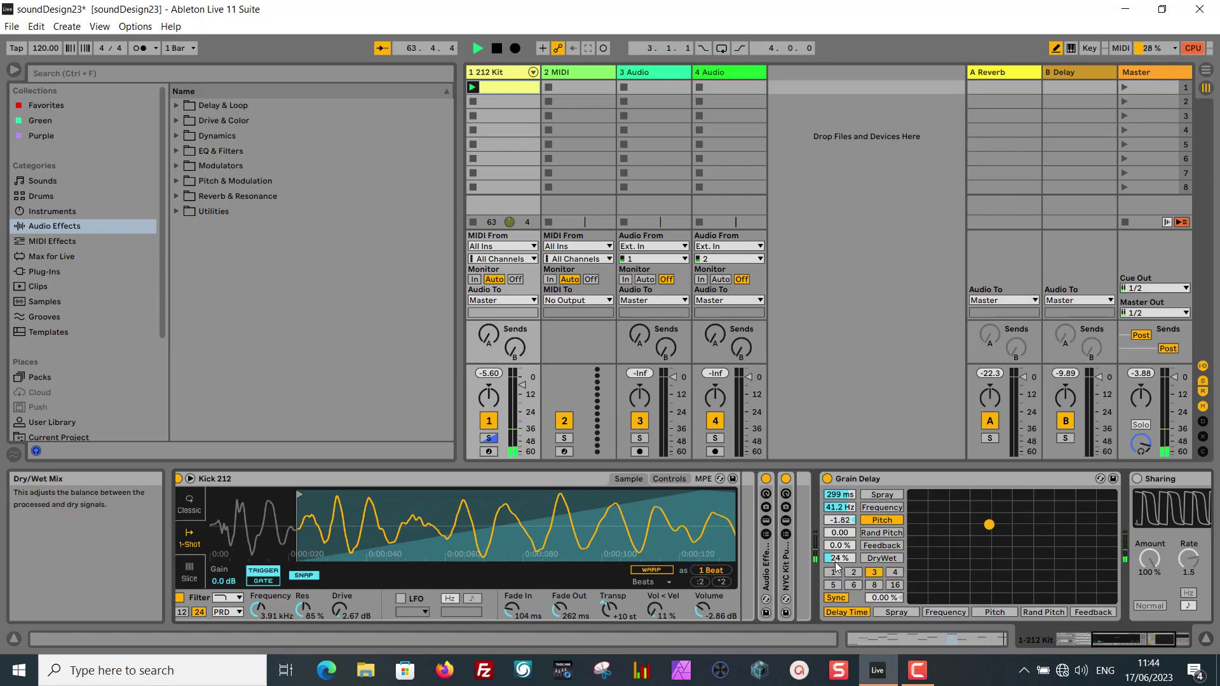
left_click_drag(837, 558, 836, 542)
left_click_drag(992, 530, 950, 509)
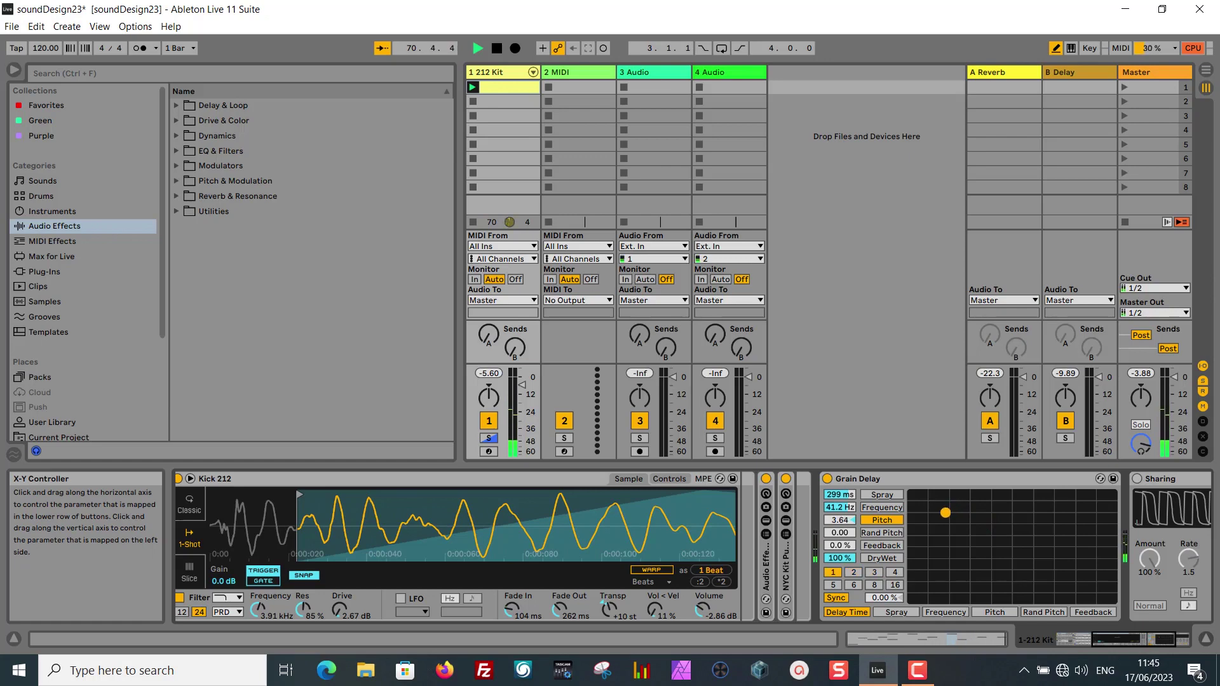
Map the Grain Delay's X-Y controller to Frequency horizontally and Spray vertically, and set 4.36 Hz and 386 ms.
left_click(882, 496)
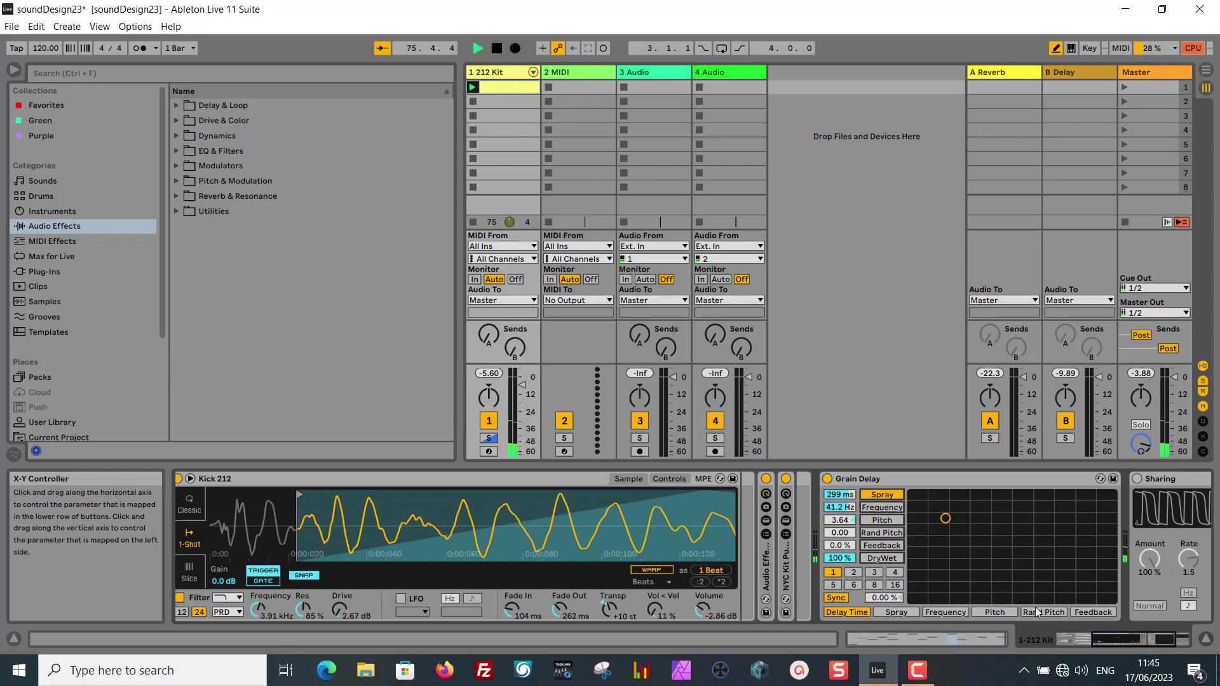
left_click(947, 612)
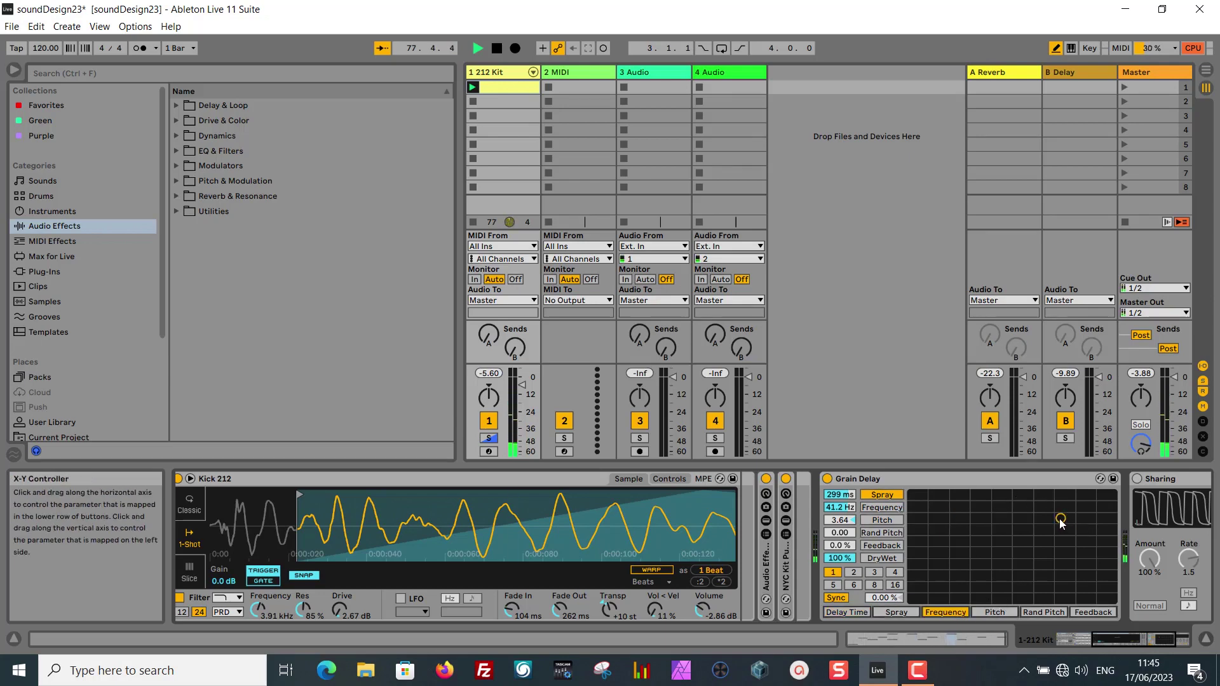
left_click_drag(1060, 518, 970, 507)
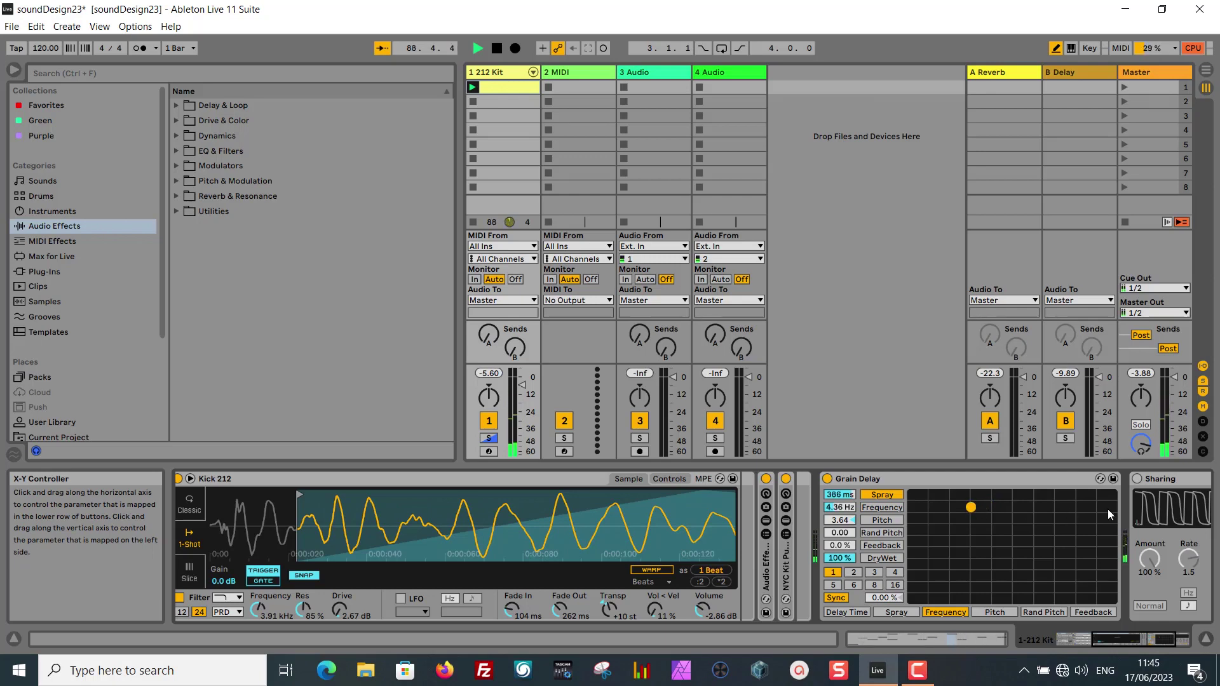
Activate the Sharing effect and move the Grain Delay's X-Y point to spray 406 ms and frequency 3.57 Hz.
left_click(1139, 480)
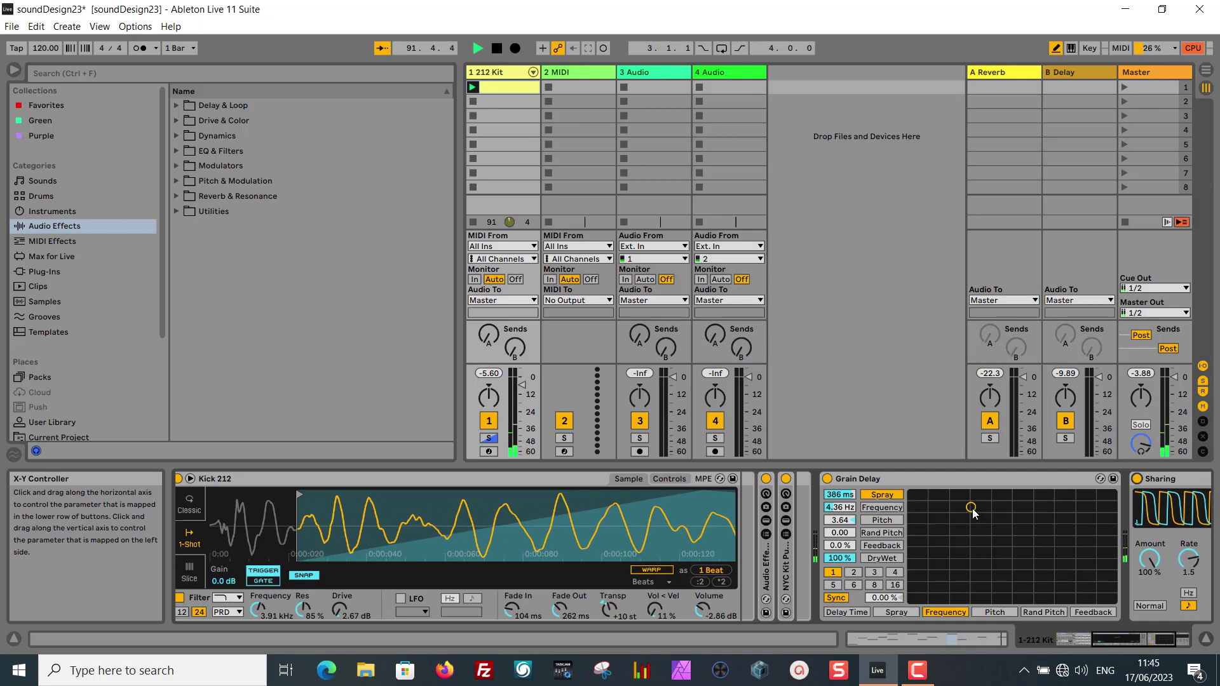
left_click_drag(973, 509, 962, 505)
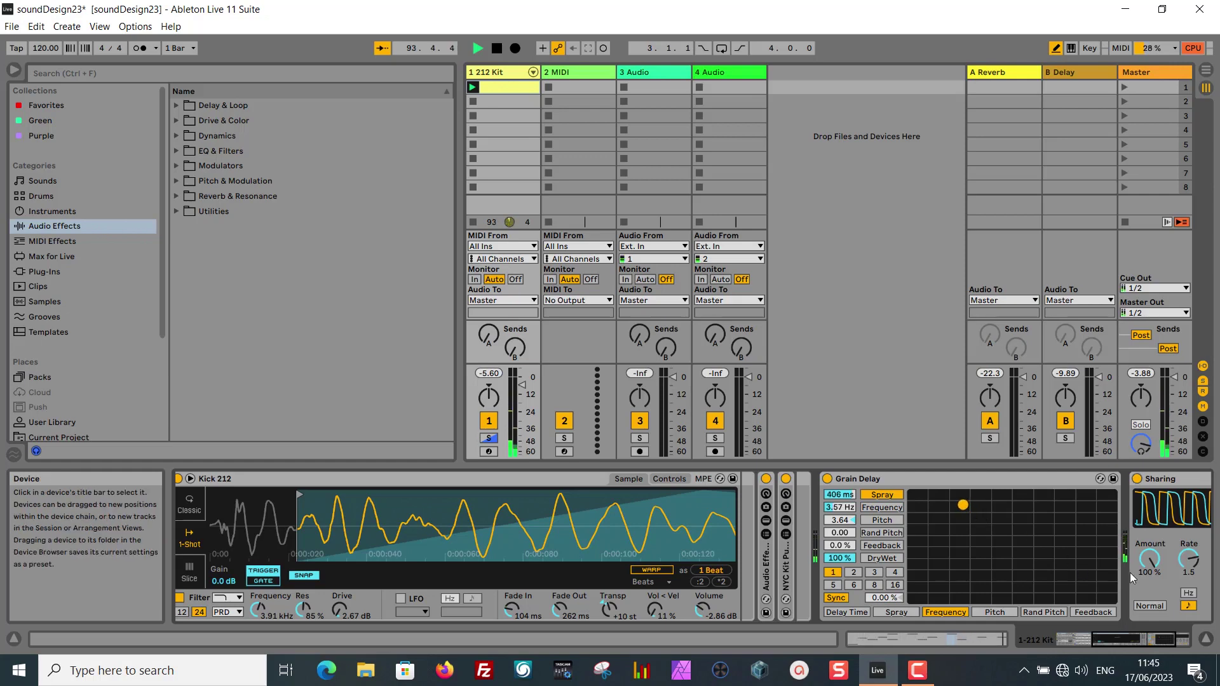
Set the Sharing effect's Amount to 43.7 % and its synced Rate to 1/6.
scroll(1130, 574, "down", 5)
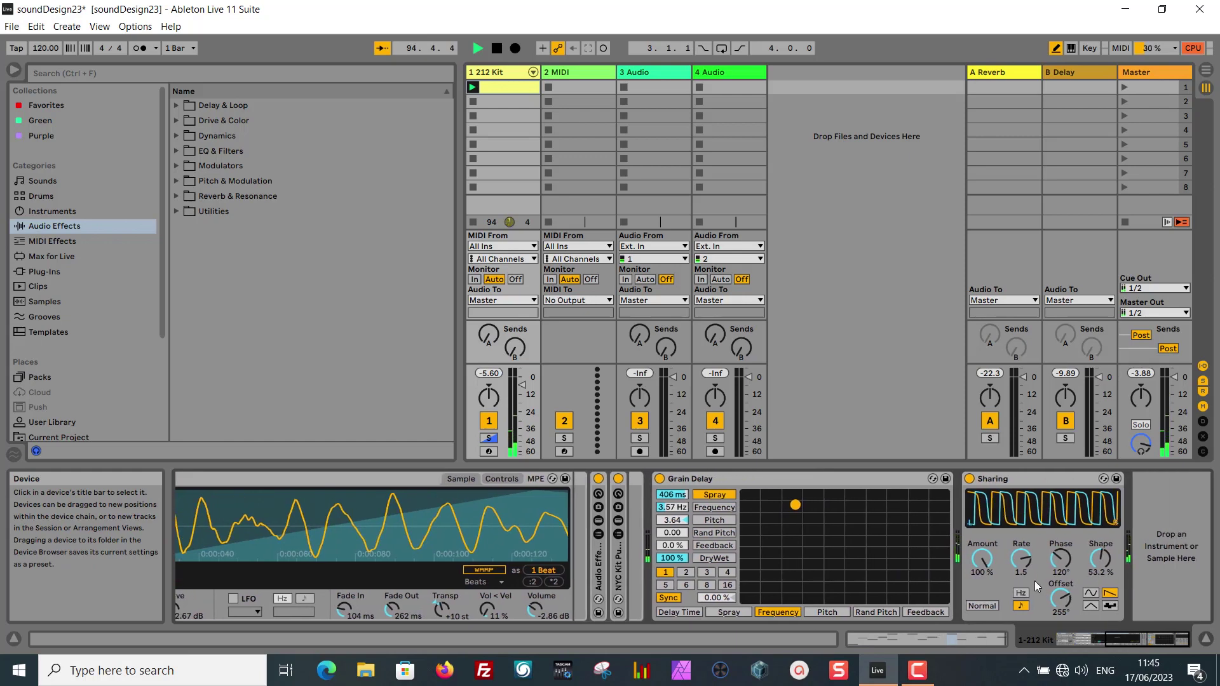
left_click_drag(982, 560, 983, 570)
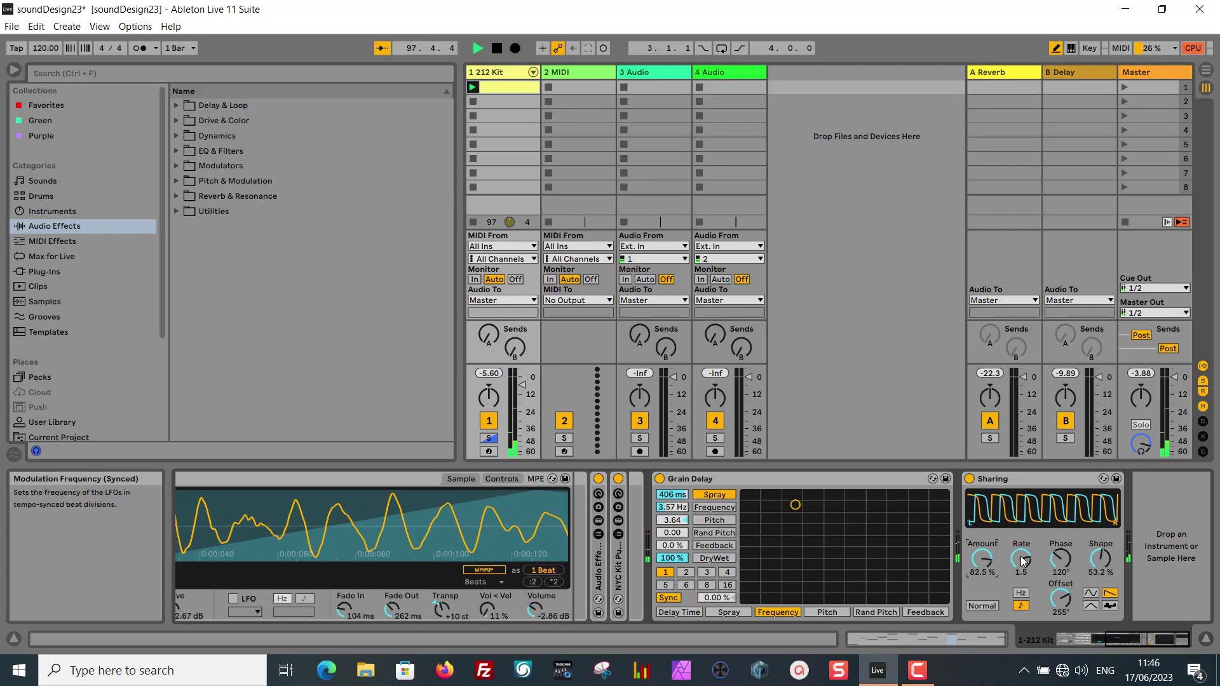
left_click_drag(1022, 561, 1022, 524)
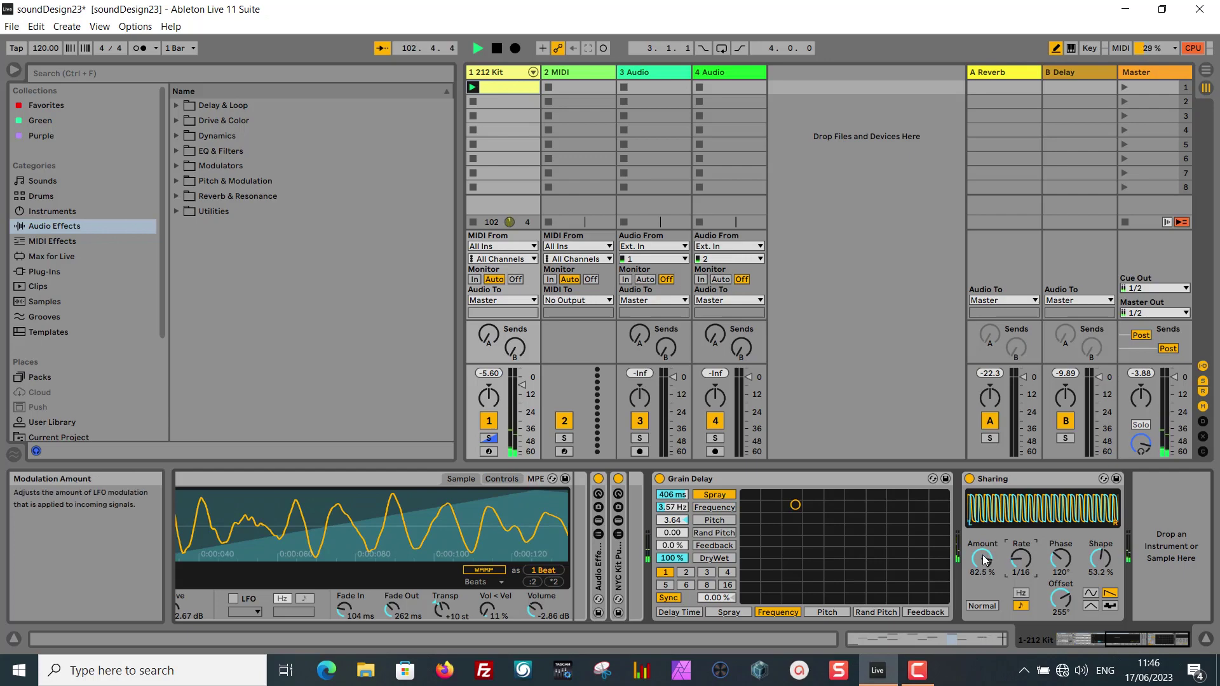
left_click_drag(982, 558, 982, 587)
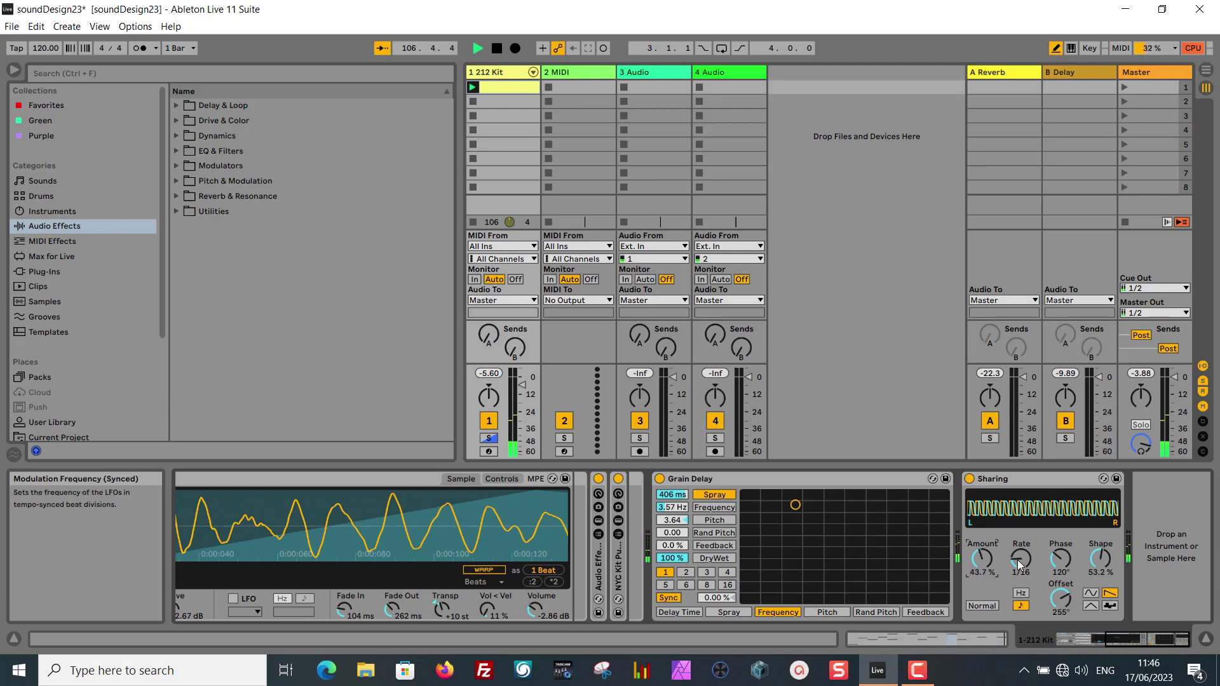
left_click_drag(1021, 559, 1020, 552)
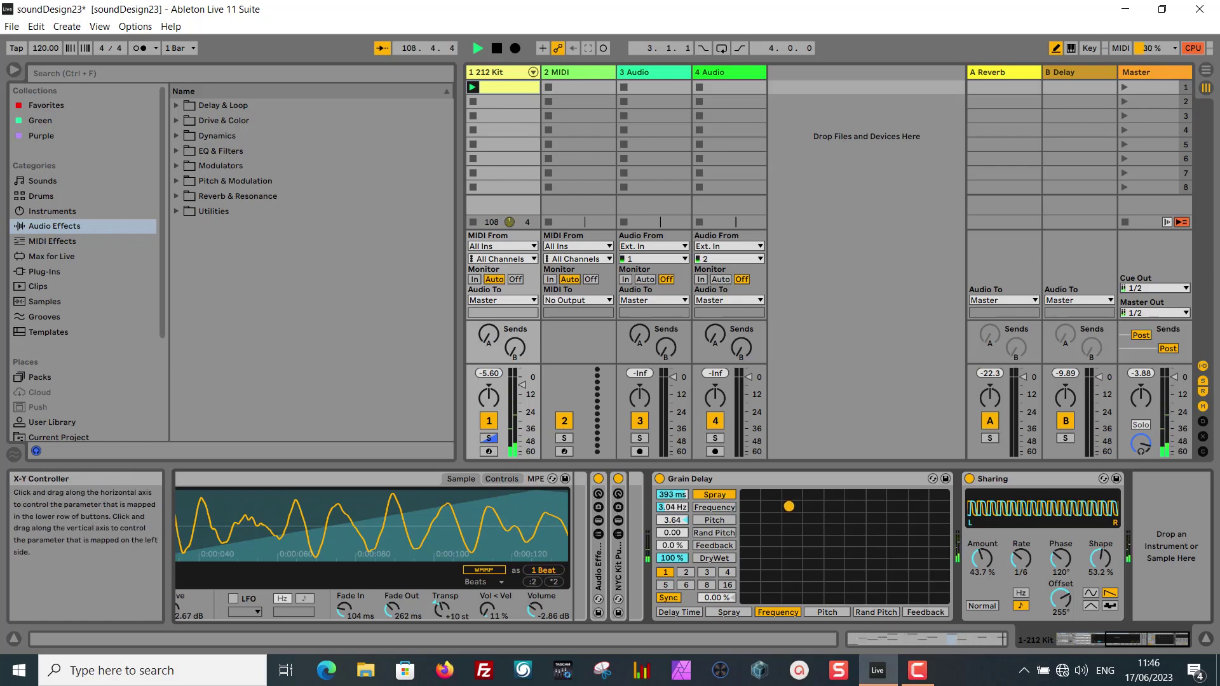
Set the Grain Delay to spray 441 ms, frequency 1.40 Hz and random pitch 52.4, and the Sharing Amount to 78.6 %.
left_click_drag(789, 506, 745, 503)
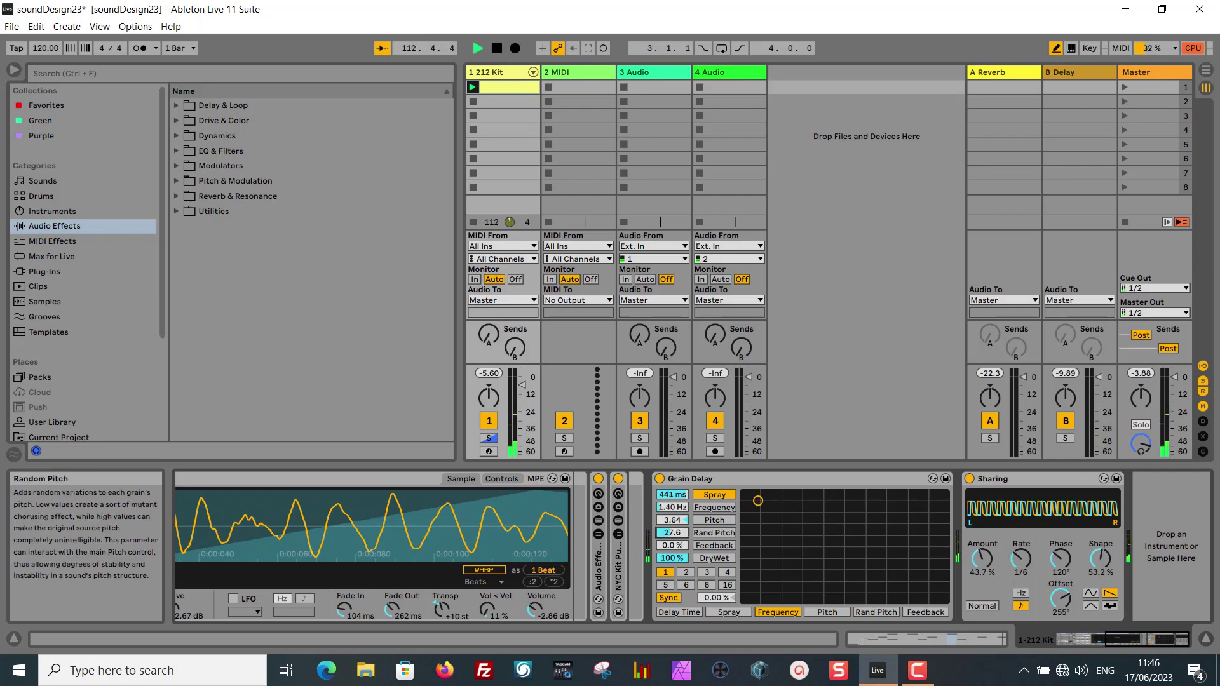
left_click_drag(672, 533, 672, 529)
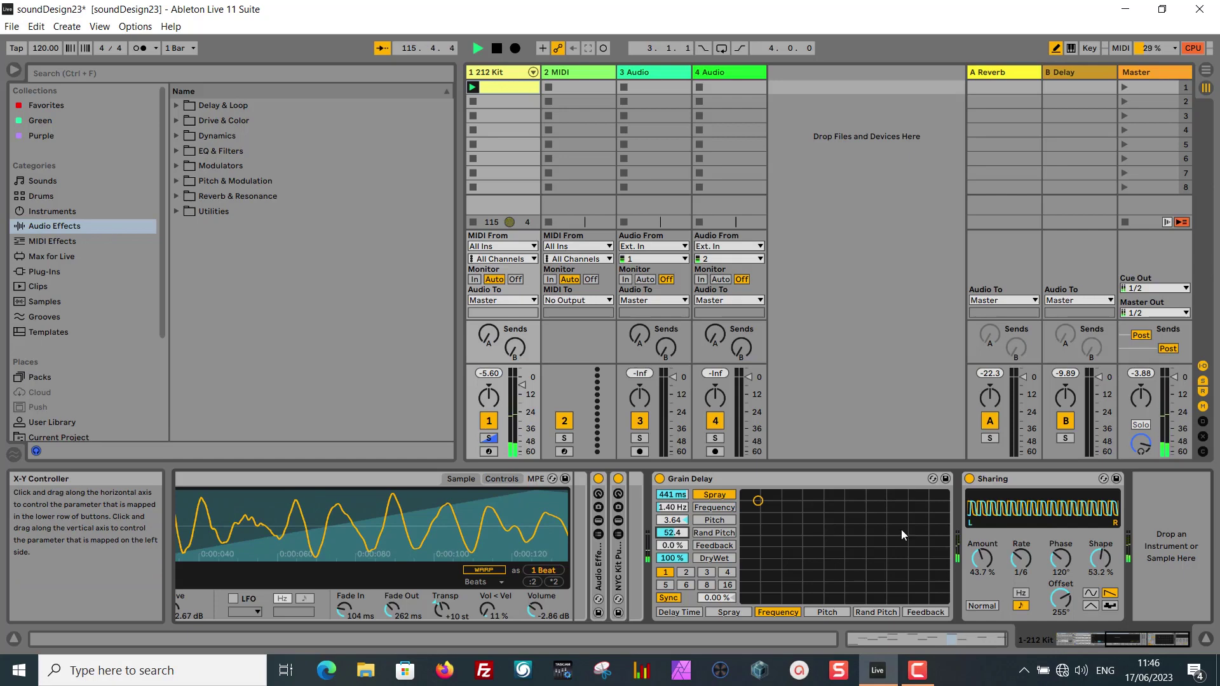
left_click_drag(978, 553, 978, 531)
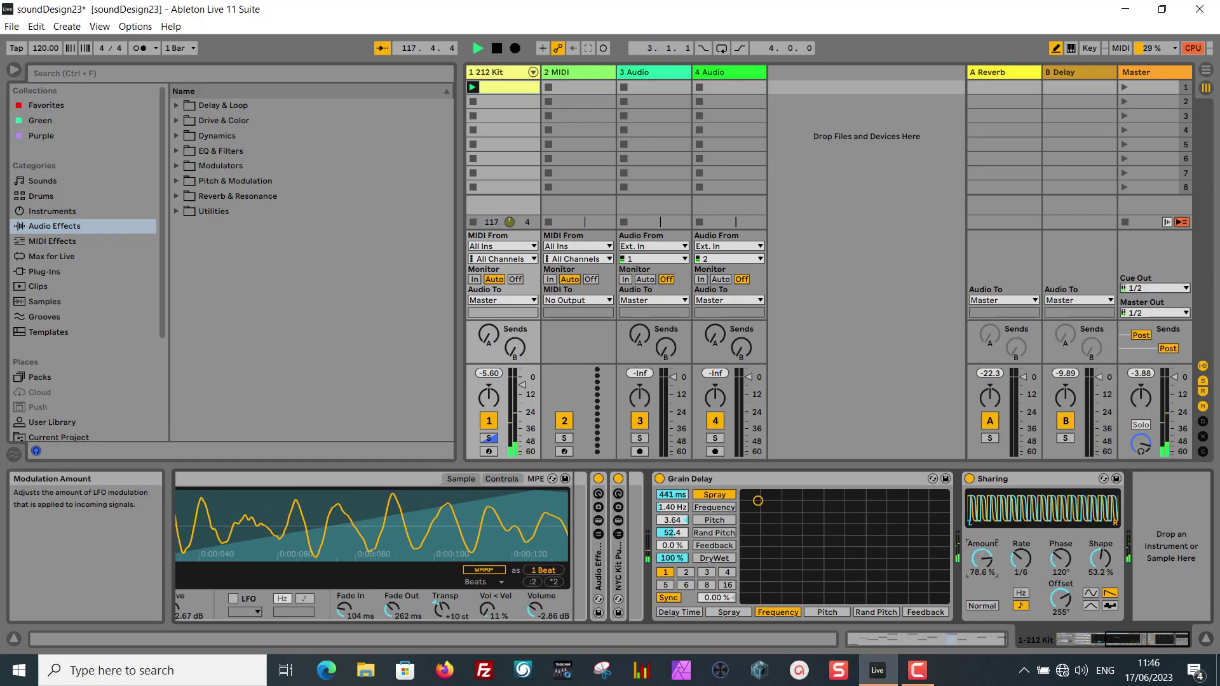
Set the rack's Delay macro to 11 % and shorten the Kick 212 sample's Fade In to 8.00 ms.
scroll(864, 534, "up", 10)
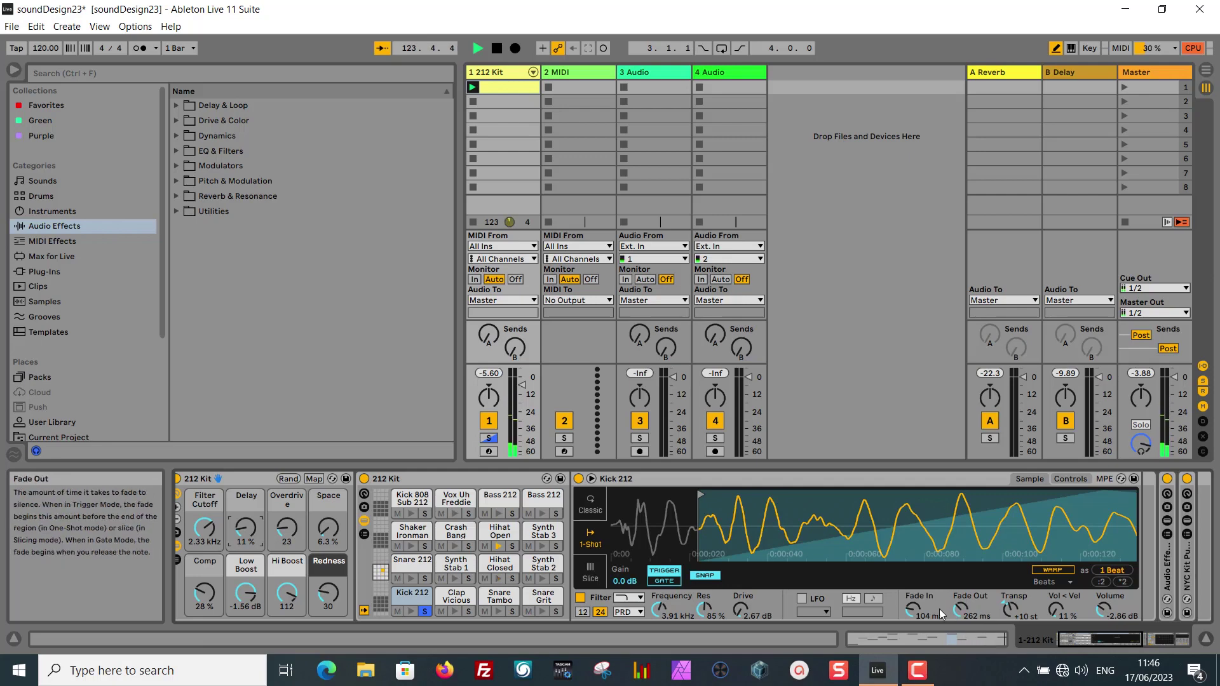
left_click_drag(910, 606, 910, 643)
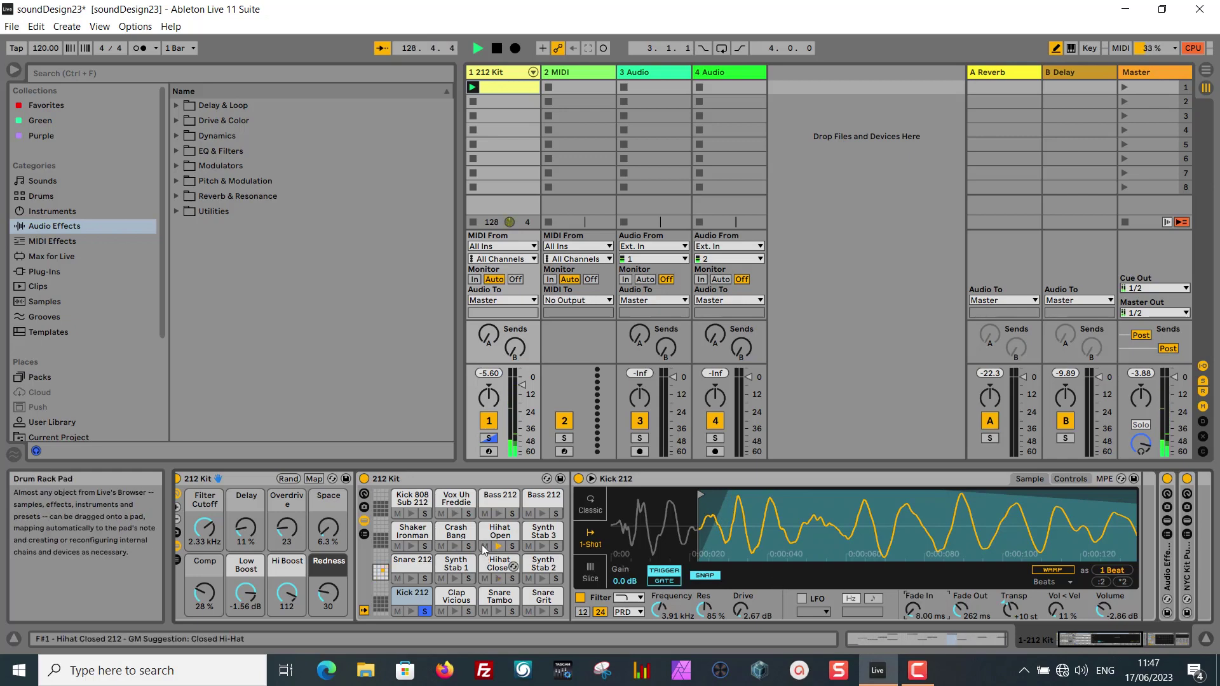
Open the Hihat Open pad's sample settings and solo that pad in place of Kick 212.
left_click(498, 533)
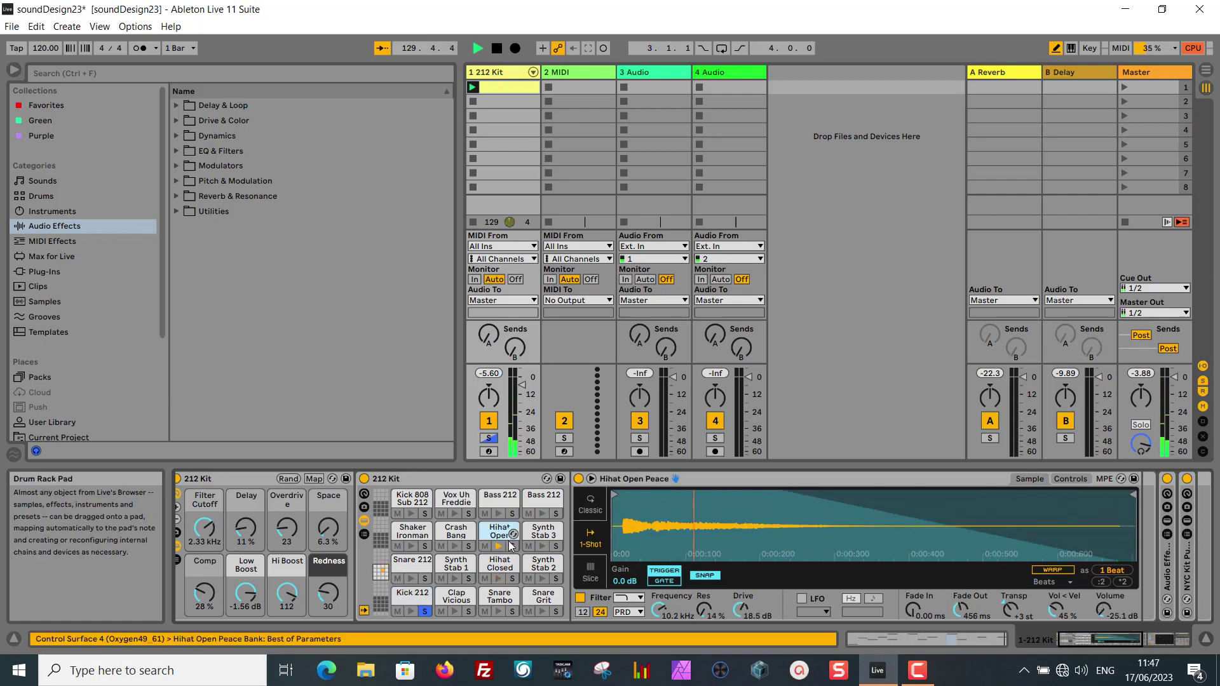
left_click(513, 546)
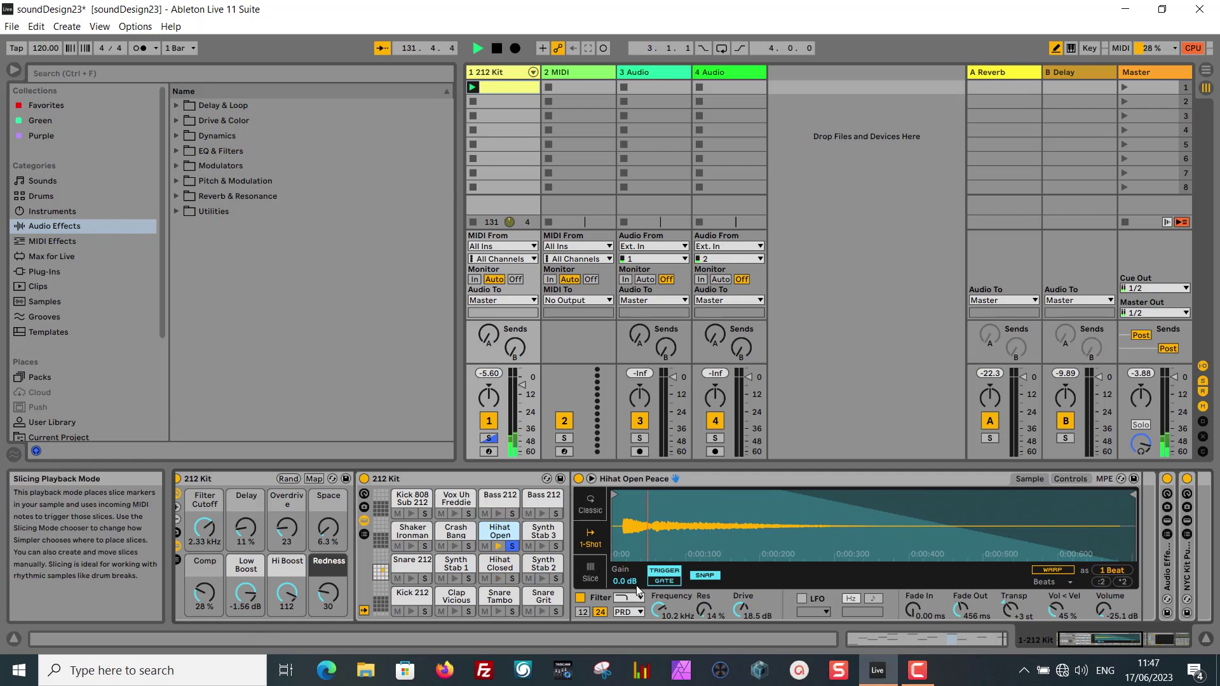
Set the Hihat Open sample's filter to 99 % resonance and 1.52 kHz frequency, and the rack's Space macro to 67 %.
left_click_drag(704, 609, 703, 498)
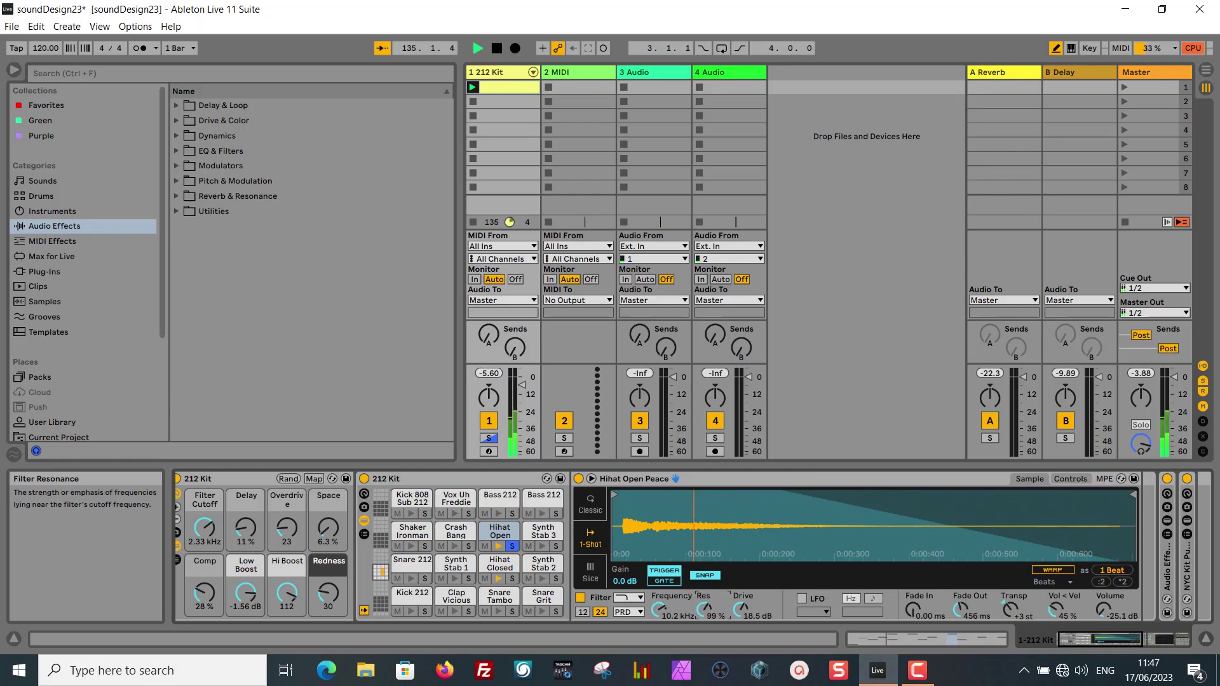
left_click(661, 607)
left_click_drag(661, 610, 661, 639)
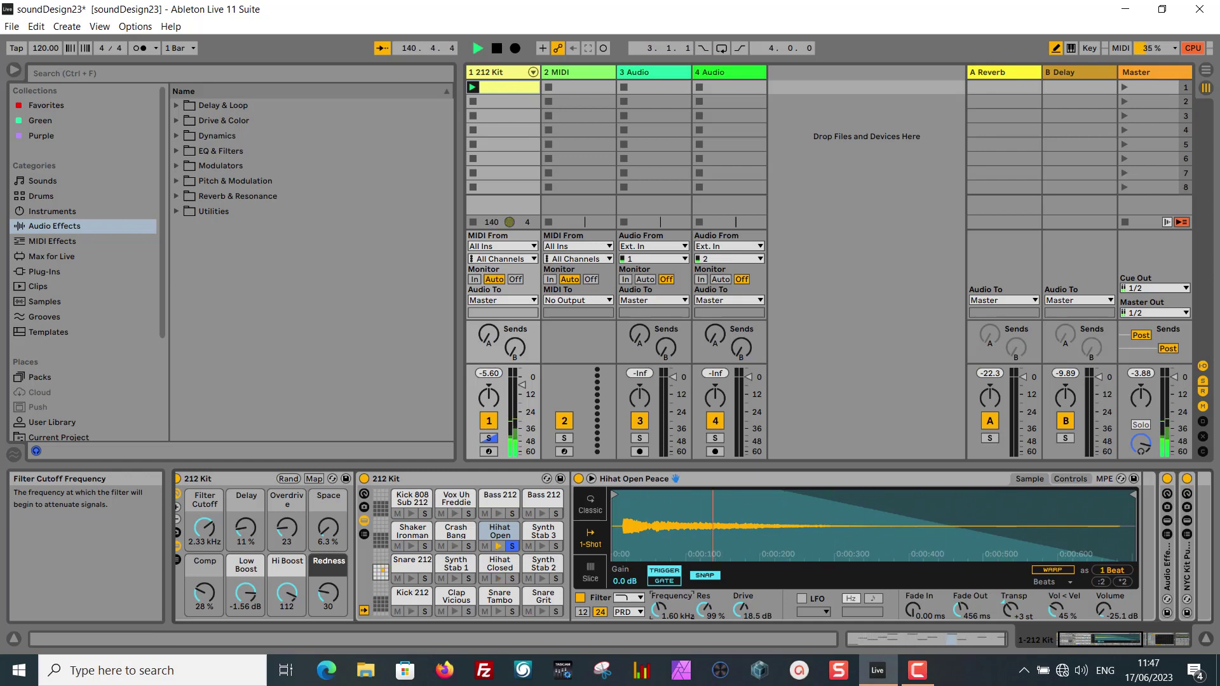
left_click_drag(661, 638, 661, 639)
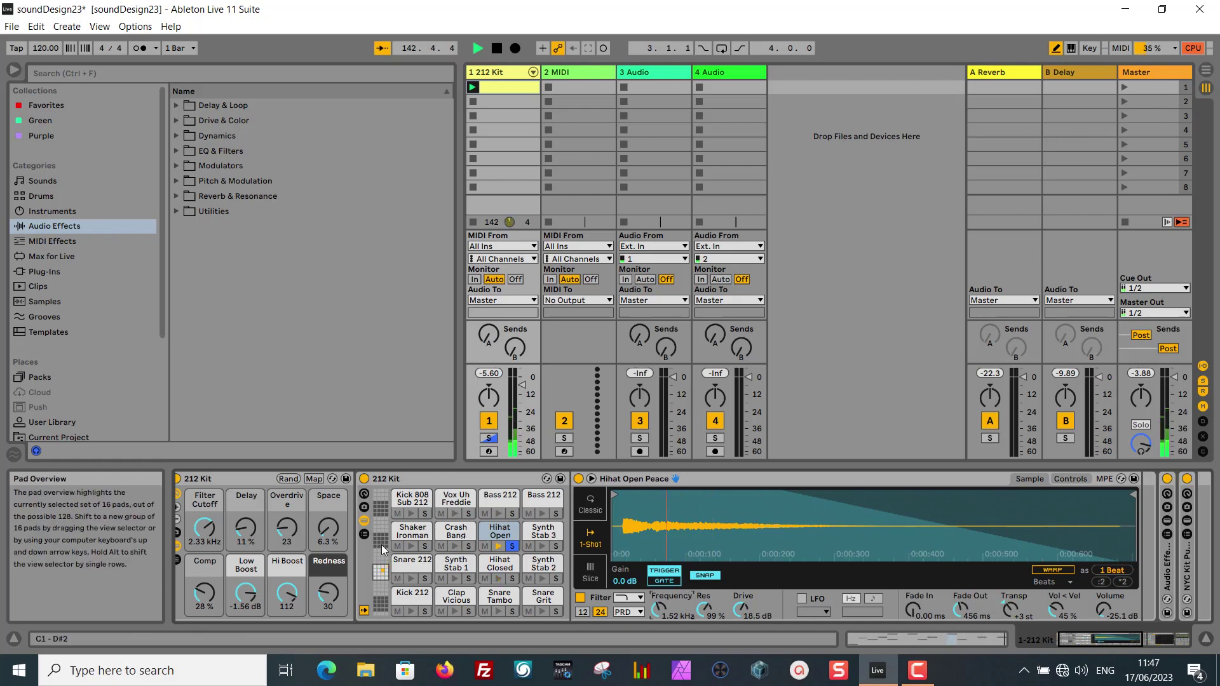
left_click_drag(327, 533, 326, 467)
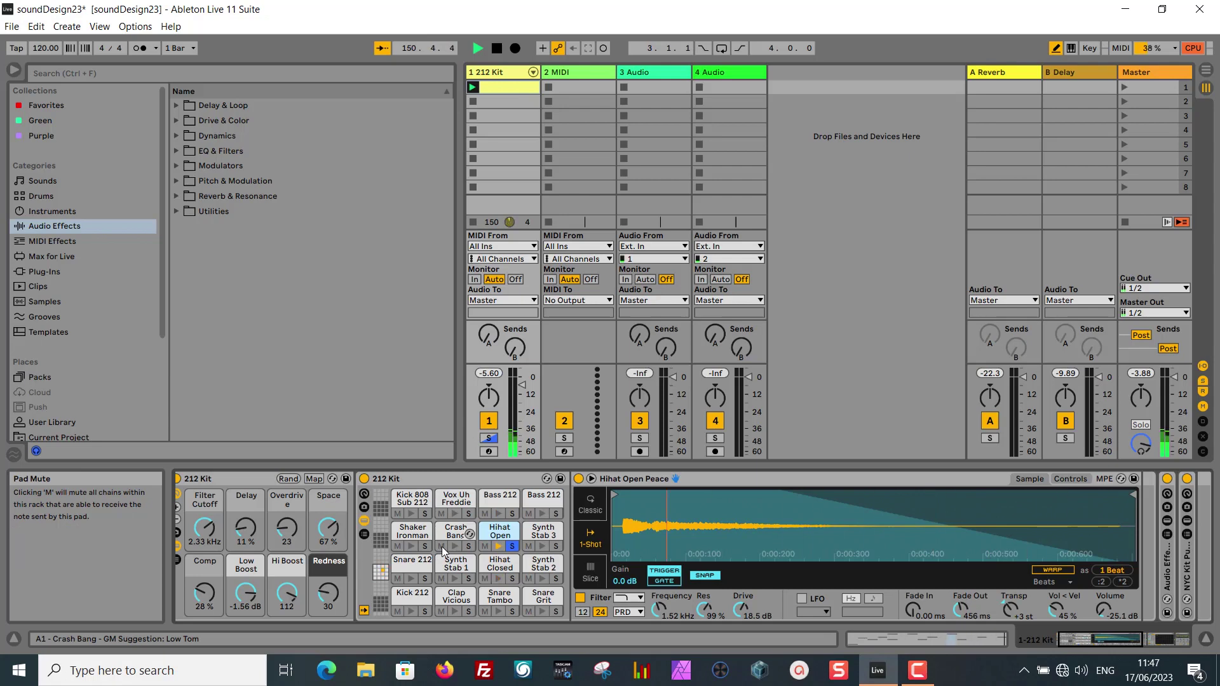
Unsolo the Hihat Open pad and mute both Bass 212 pads and the Crash Bang pad.
left_click(513, 547)
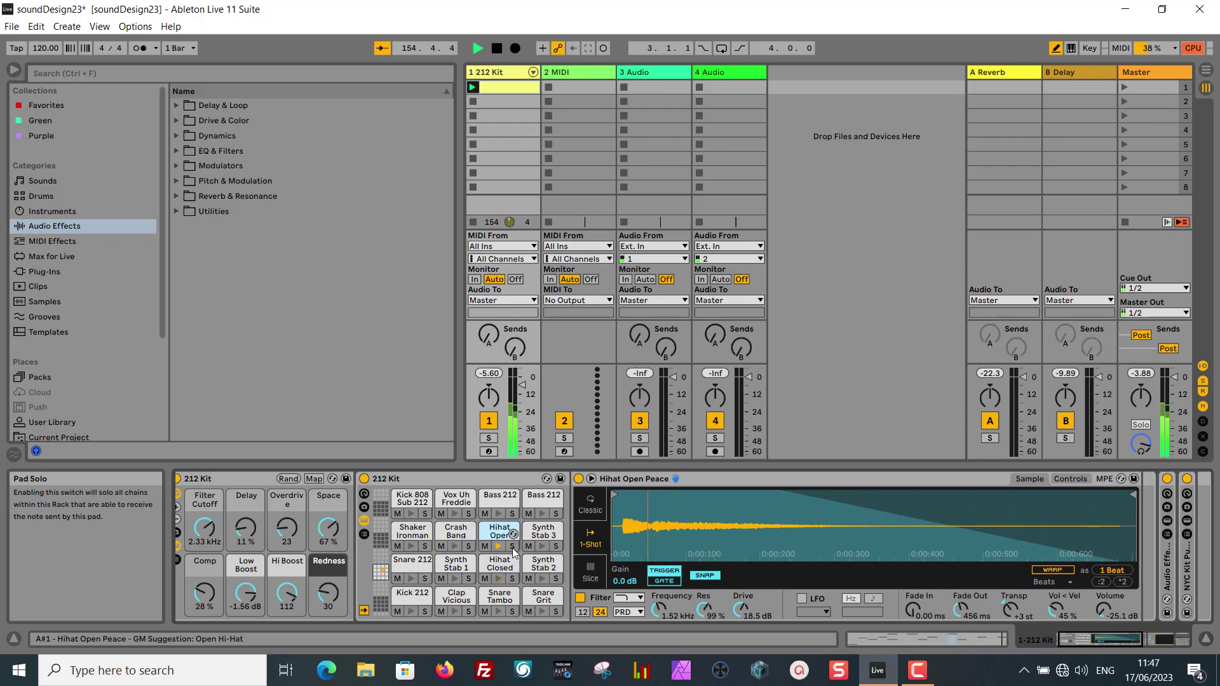
left_click(529, 514)
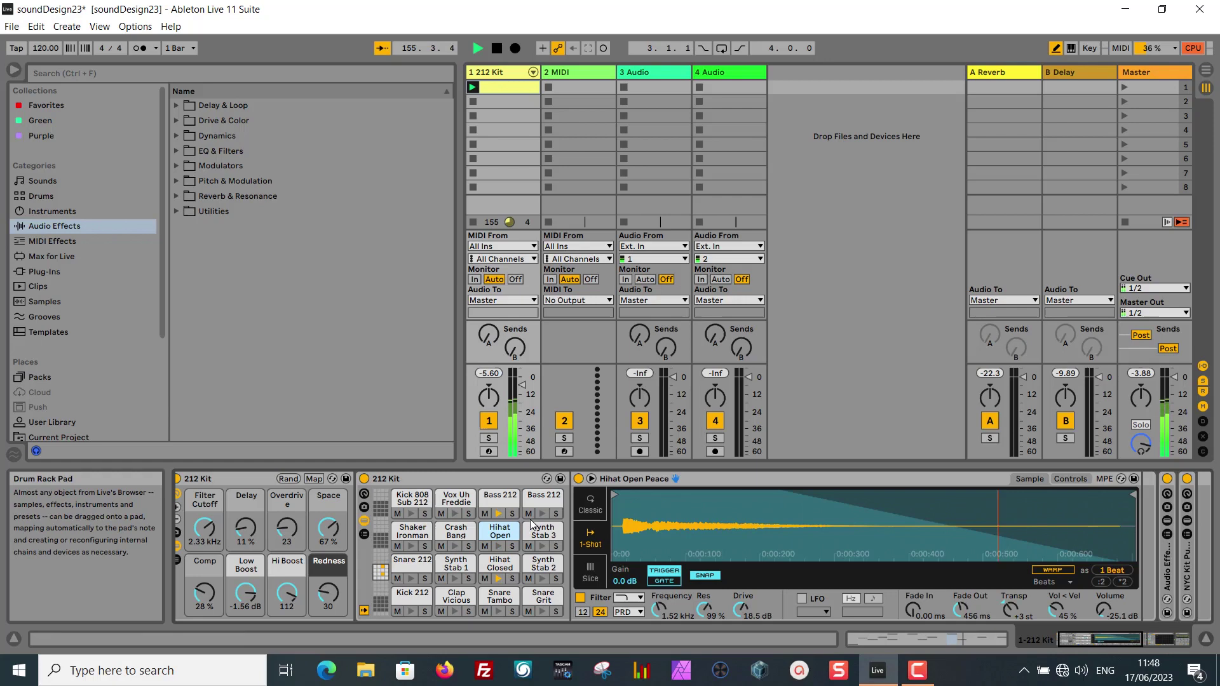
left_click(485, 513)
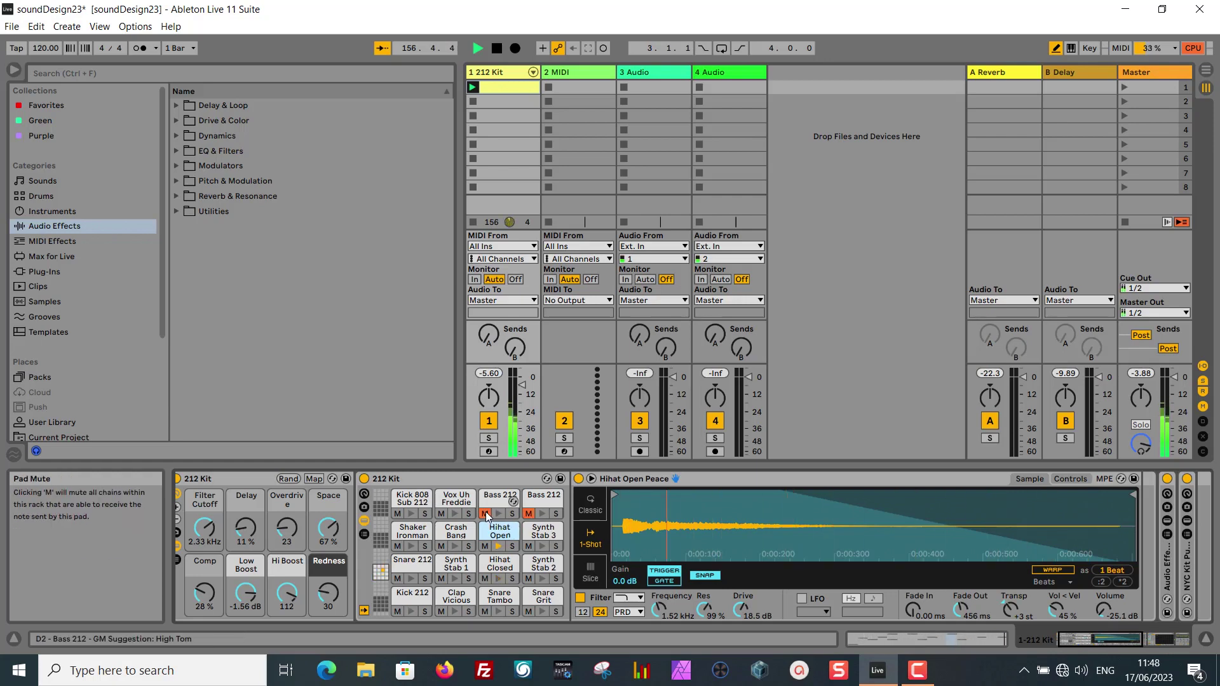
left_click(441, 546)
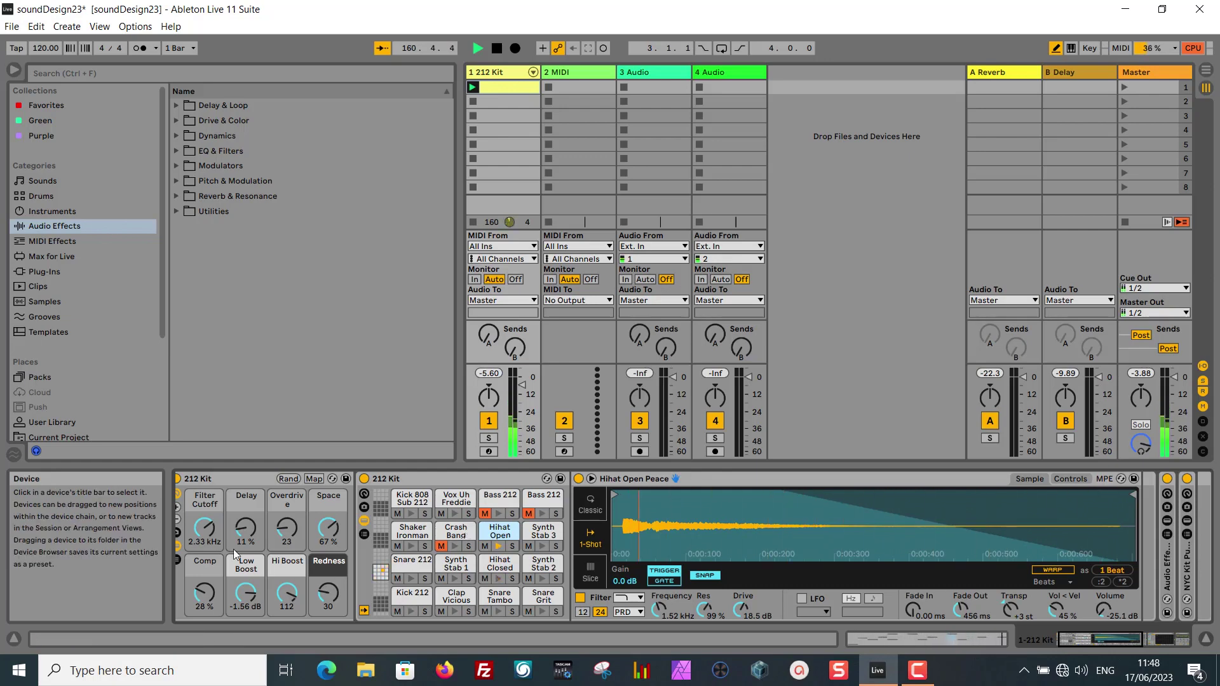
Set the rack's Filter Cutoff macro to 3.54 kHz and Space to 4.7 %, and raise the 212 Kit track's A and B sends.
left_click_drag(216, 525, 216, 557)
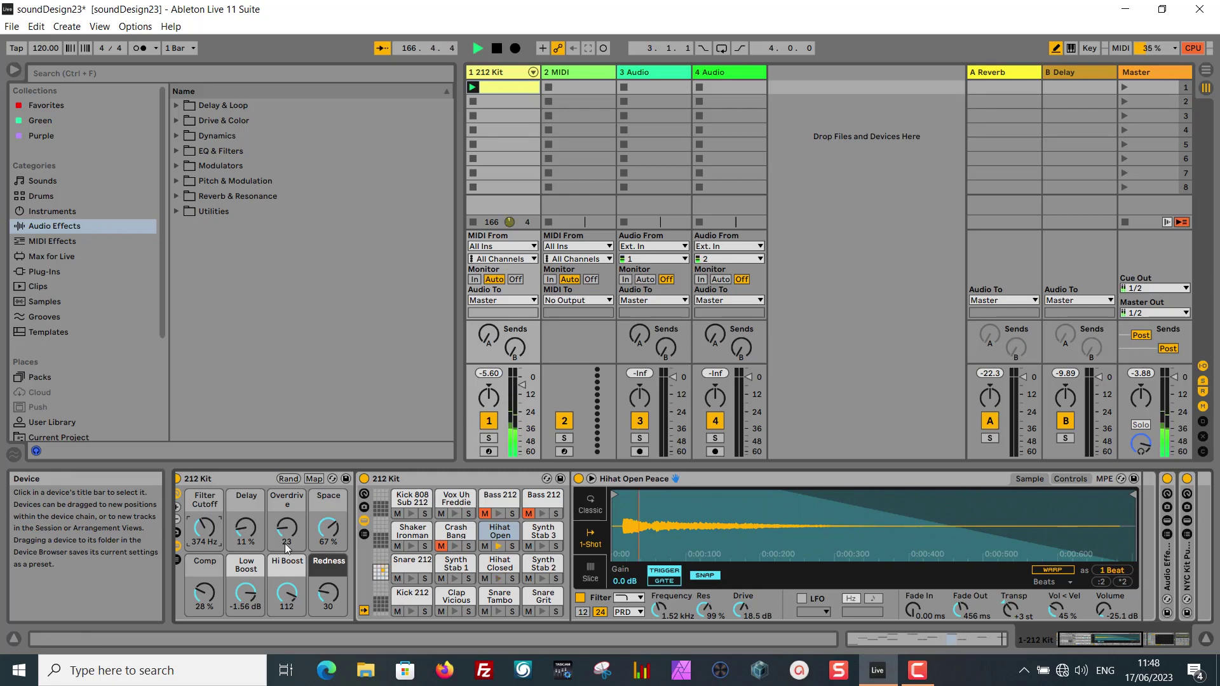
left_click_drag(328, 527, 328, 555)
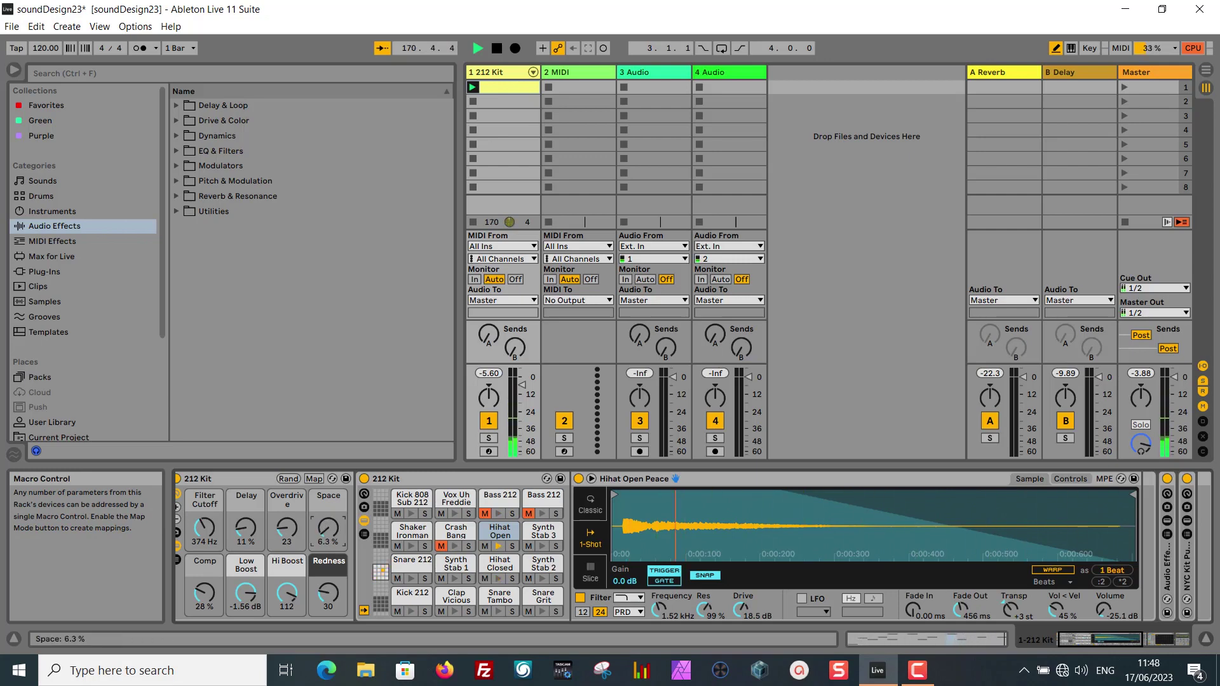
left_click_drag(328, 556, 328, 556)
left_click(209, 534)
left_click_drag(210, 534, 210, 488)
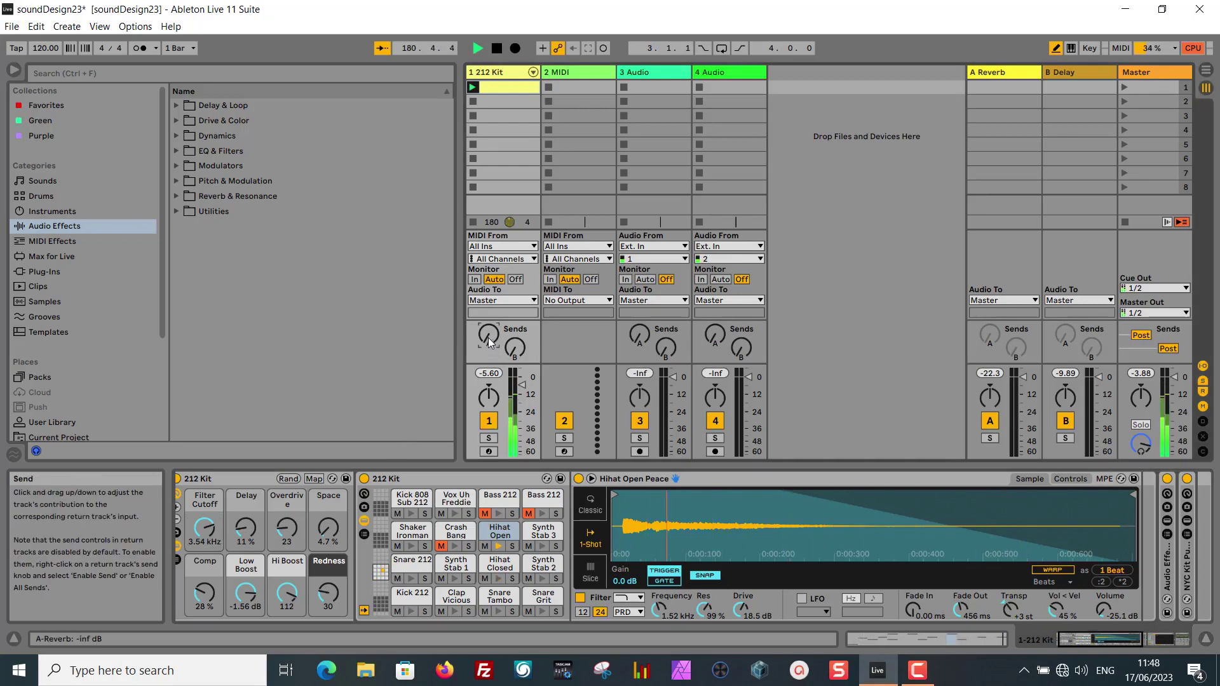
left_click_drag(488, 337, 518, 309)
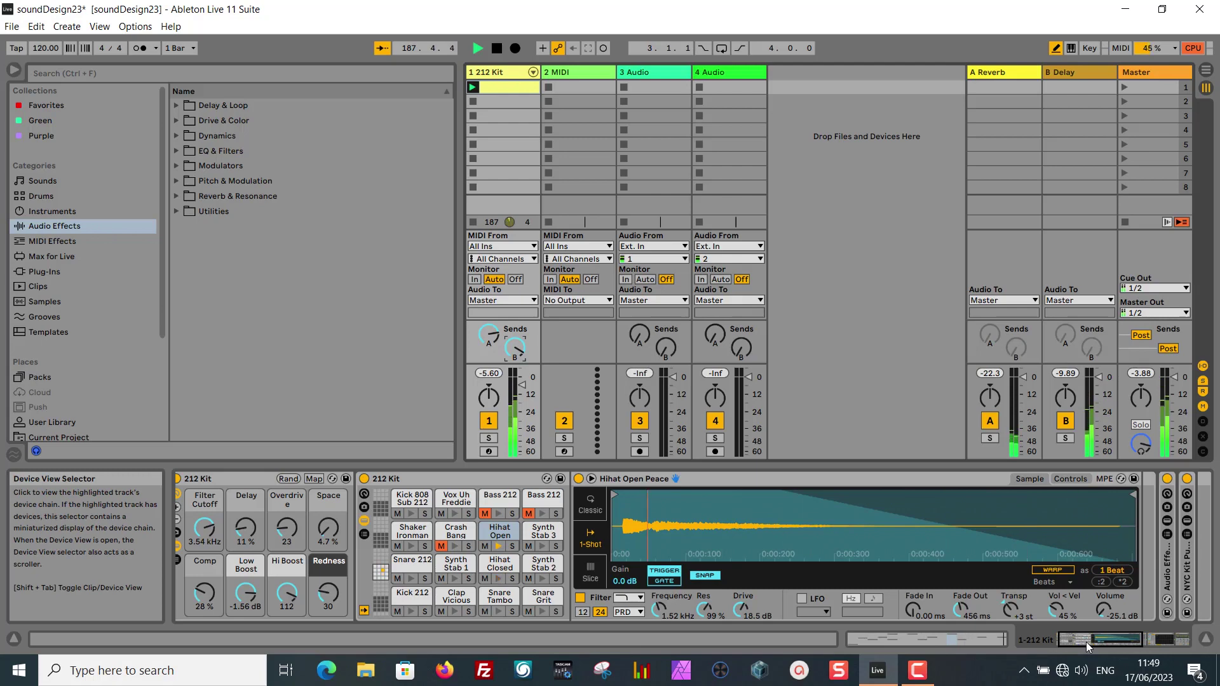
Try the Grain Delay at 7.02 Hz frequency and 470 ms spray, sweeping its synced delay time between 3 and 1.
scroll(1045, 517, "down", 5)
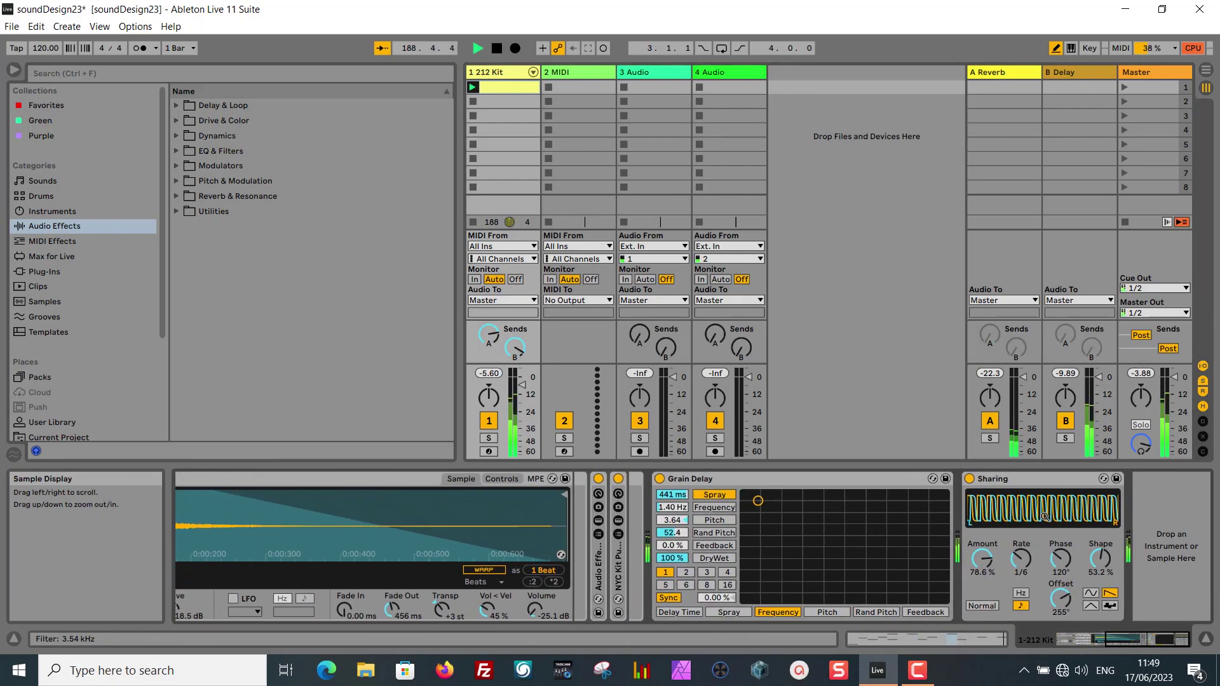
left_click_drag(746, 511, 822, 509)
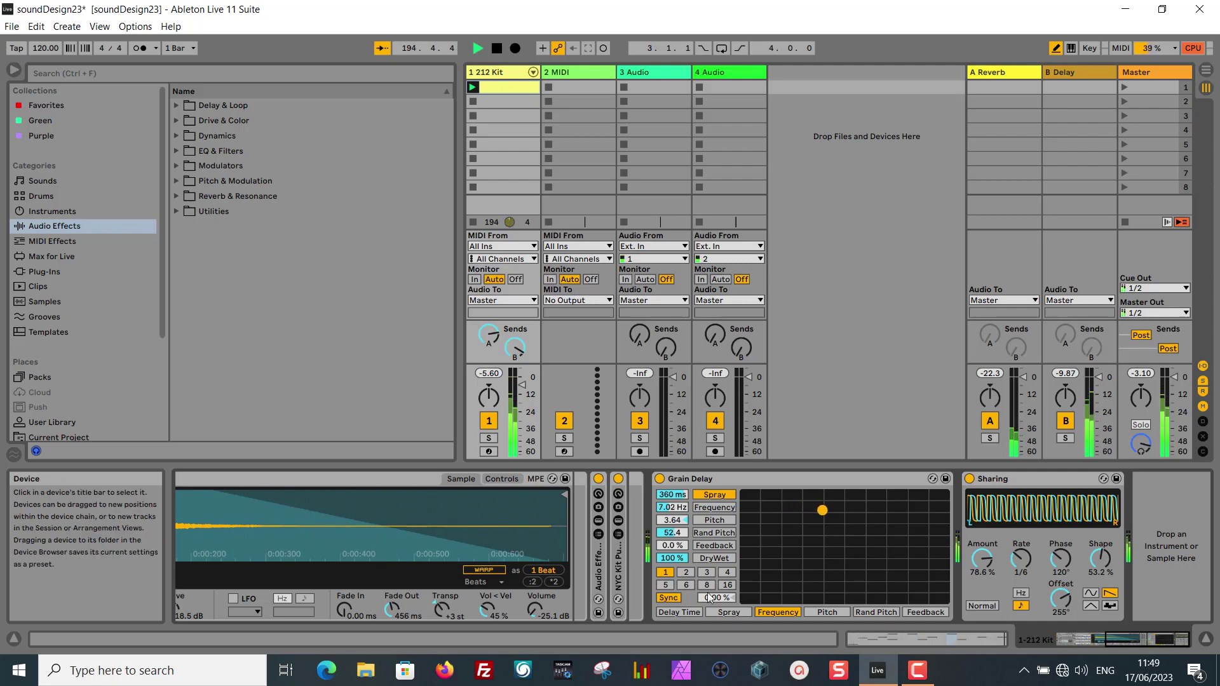
left_click(692, 612)
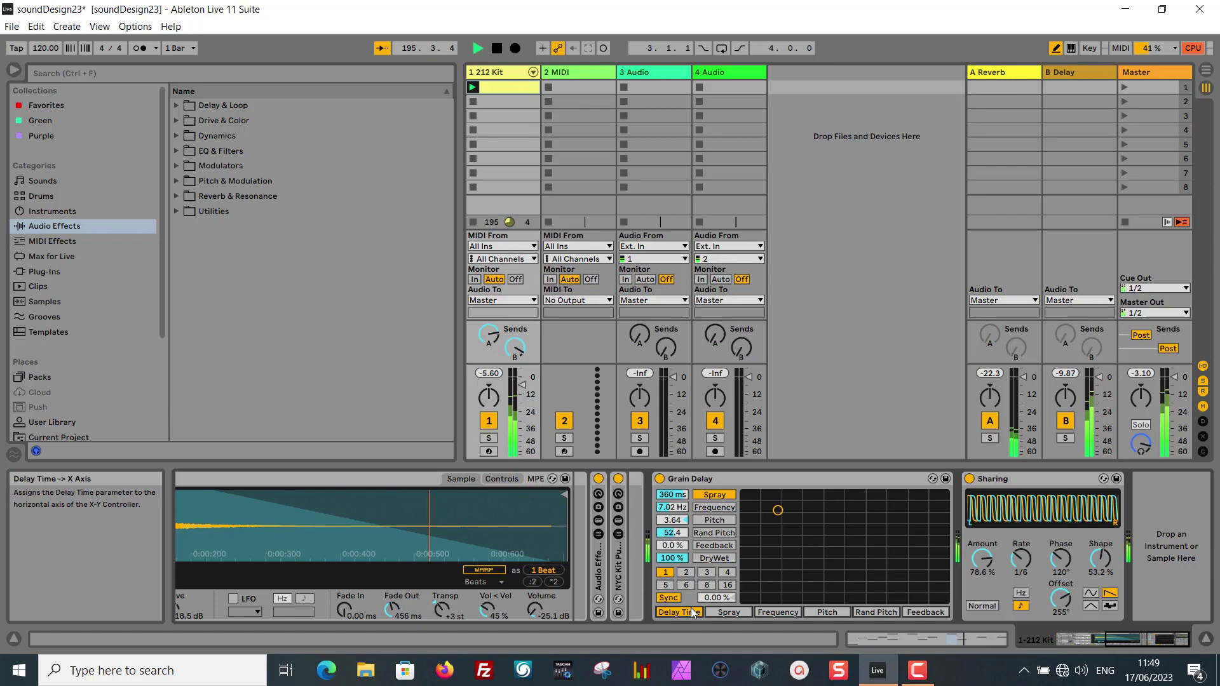
left_click(709, 574)
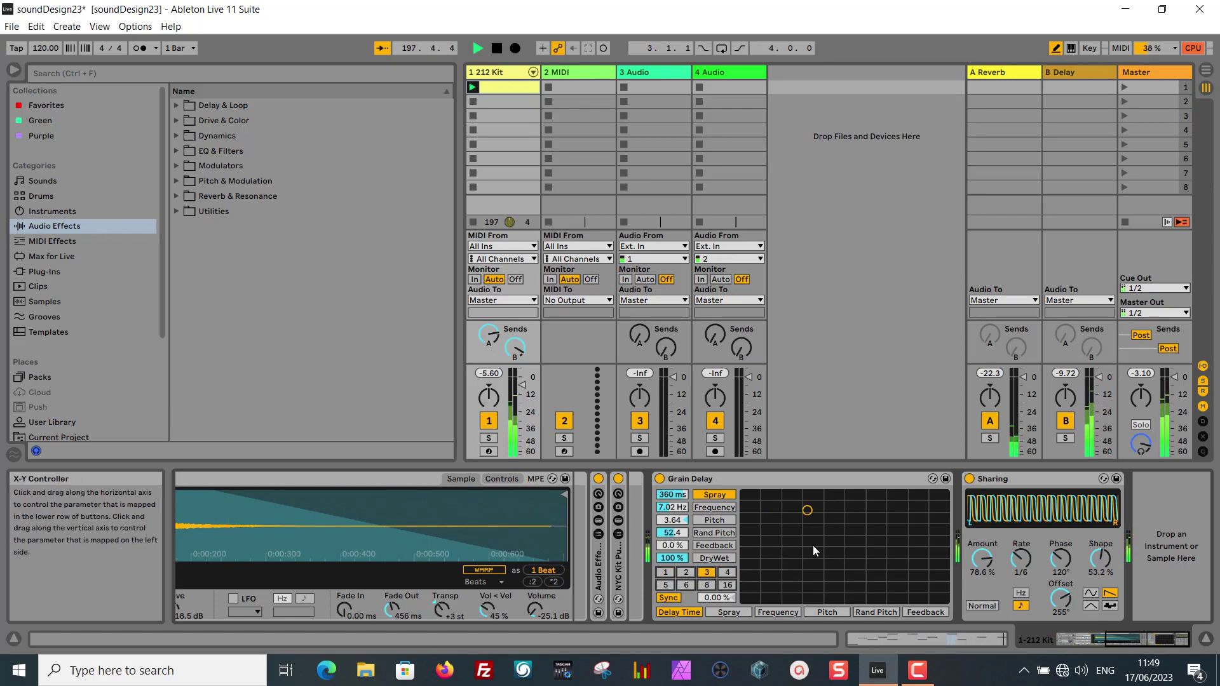
left_click_drag(811, 512, 753, 497)
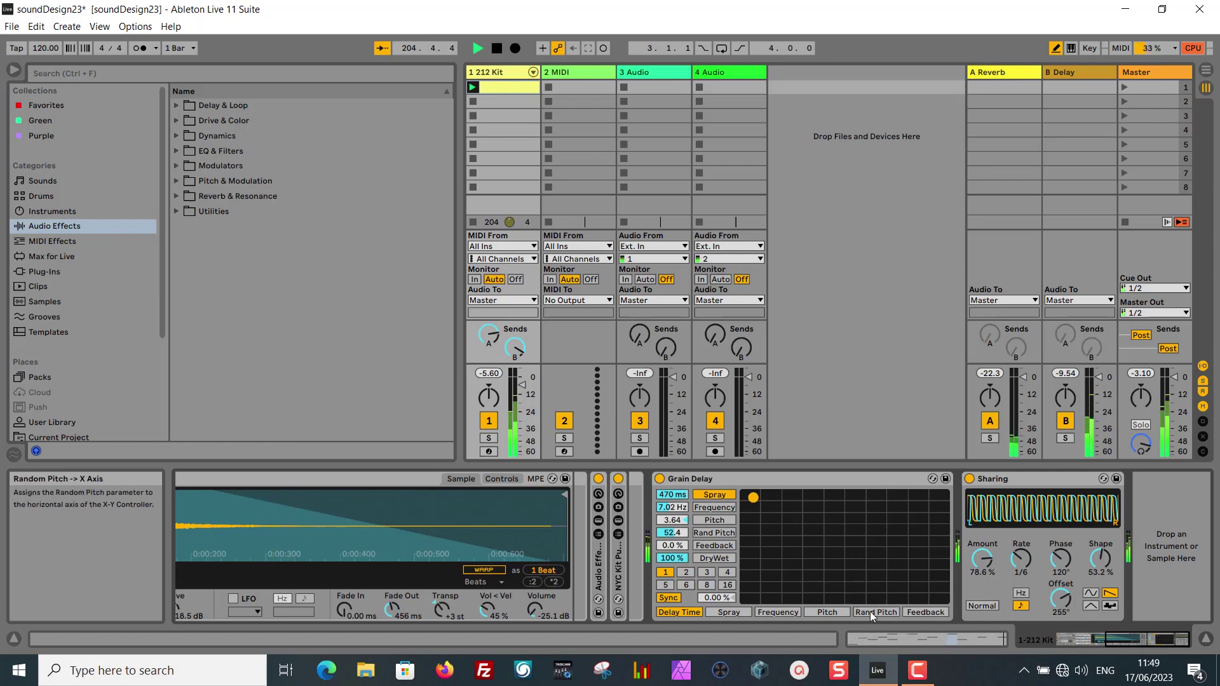
Set the Grain Delay's frequency to 1.27 Hz, spray to 434 ms and dry/wet mix to 78 %.
left_click(785, 612)
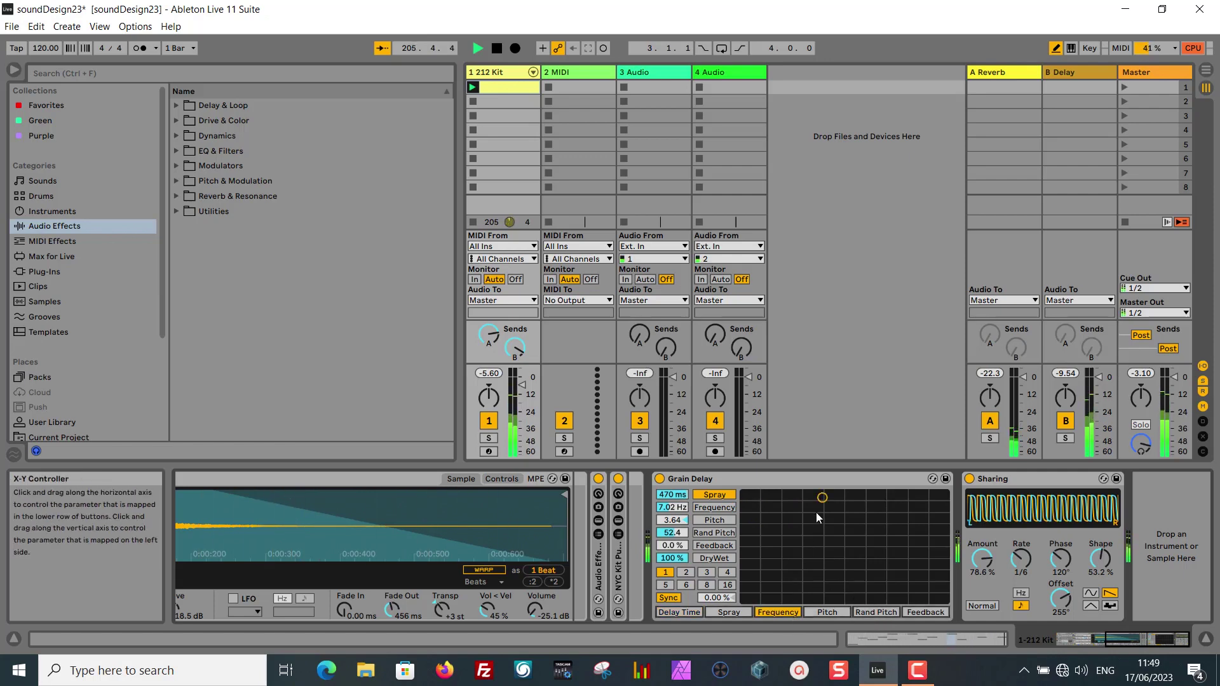
left_click_drag(821, 502, 753, 504)
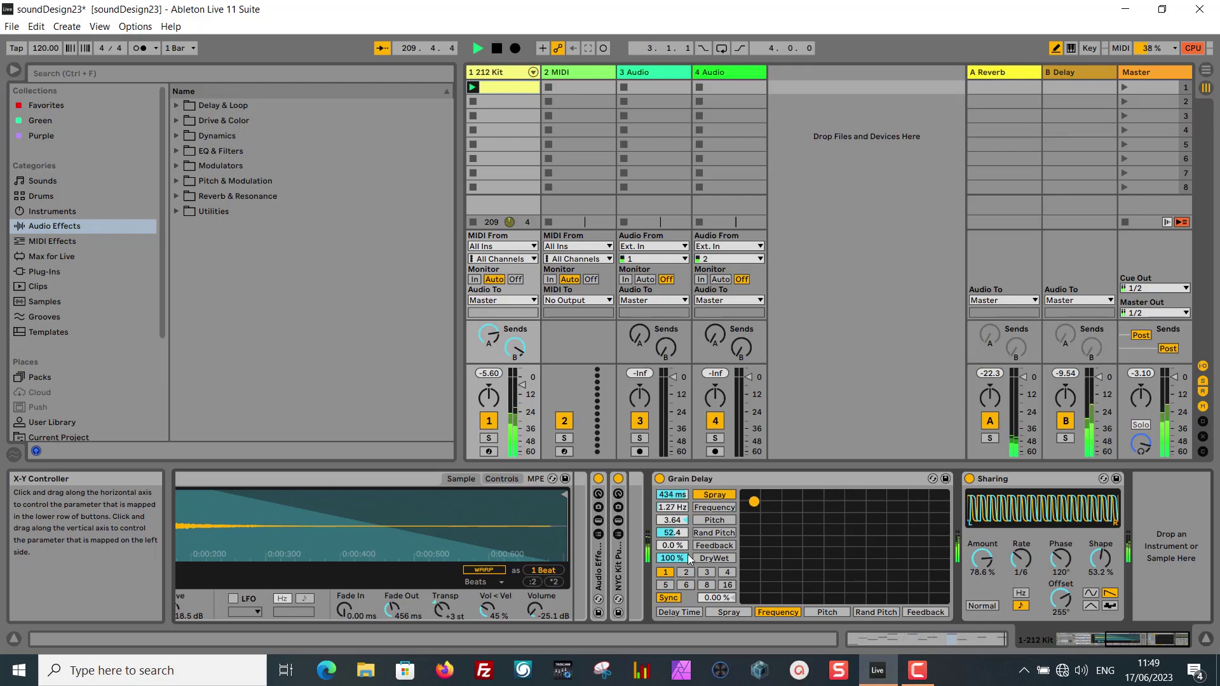
left_click_drag(676, 563, 675, 578)
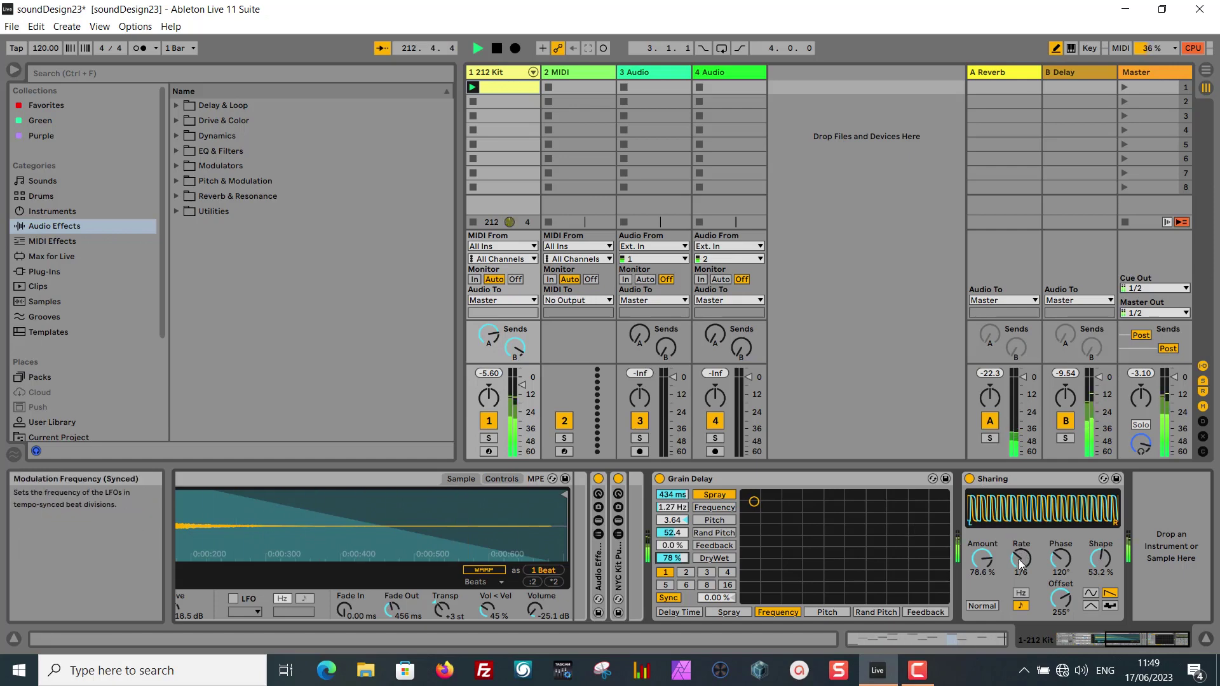
Bypass the Grain Delay, switch the Sharing effect's Rate to Hz at 0.77 Hz, and set its Amount to 76.2 %.
left_click(1021, 593)
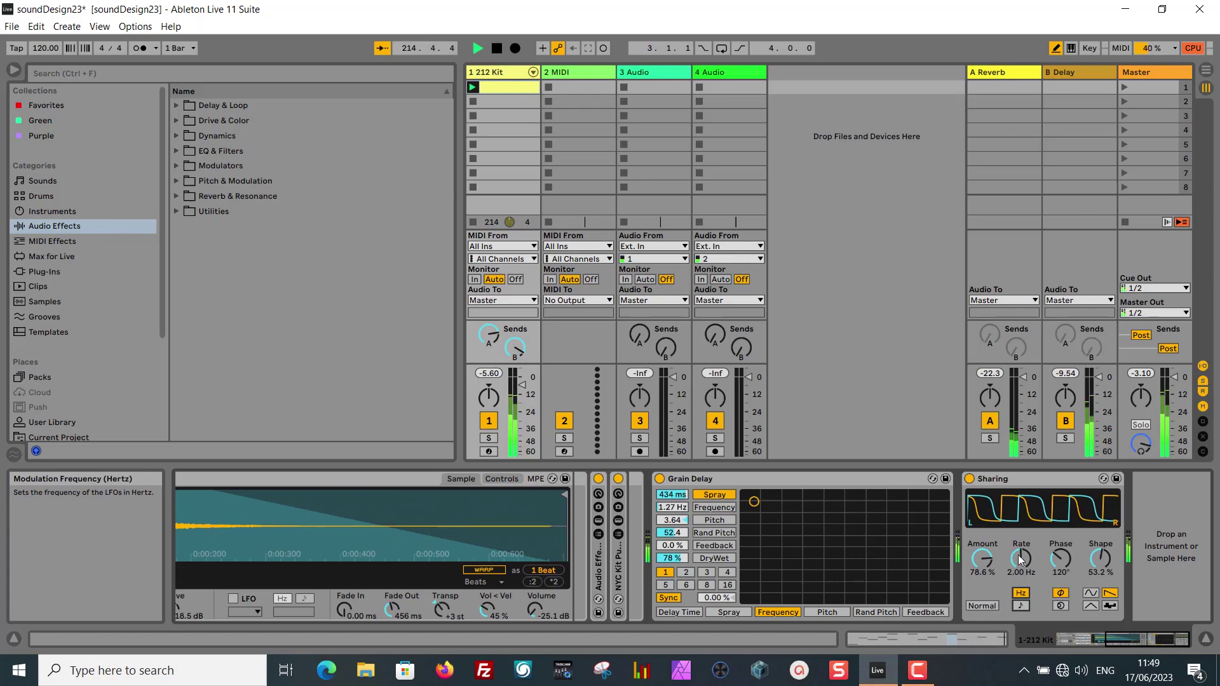
left_click_drag(982, 558, 982, 598)
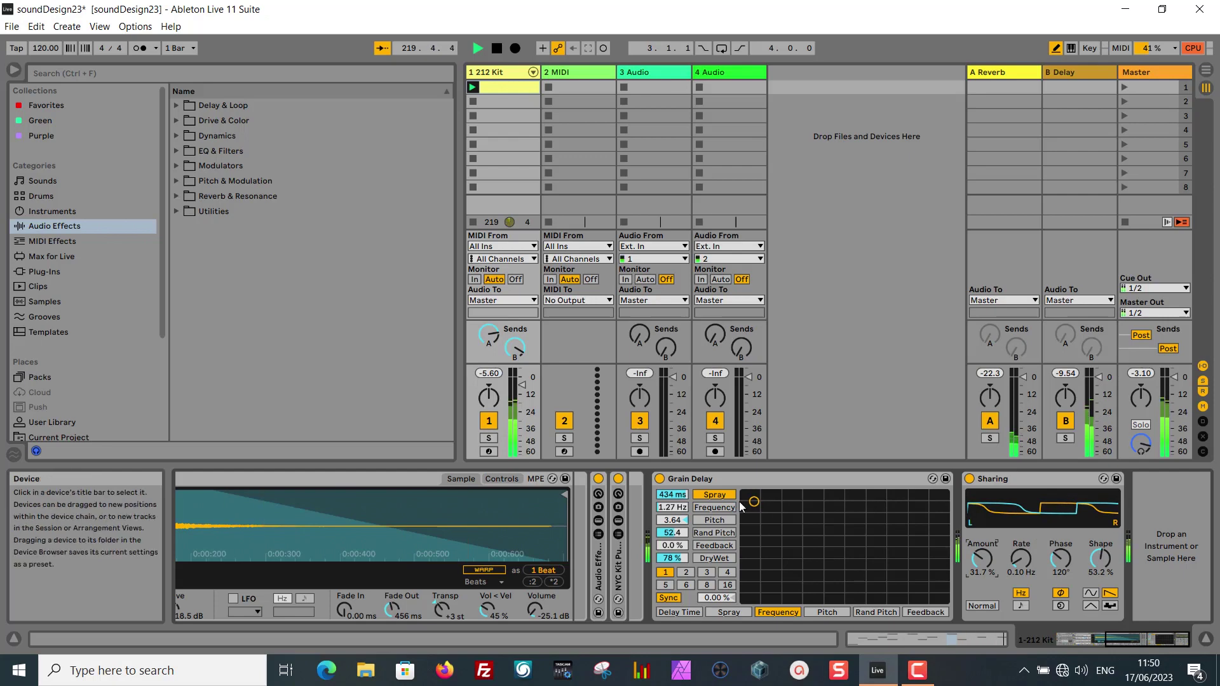
left_click(661, 480)
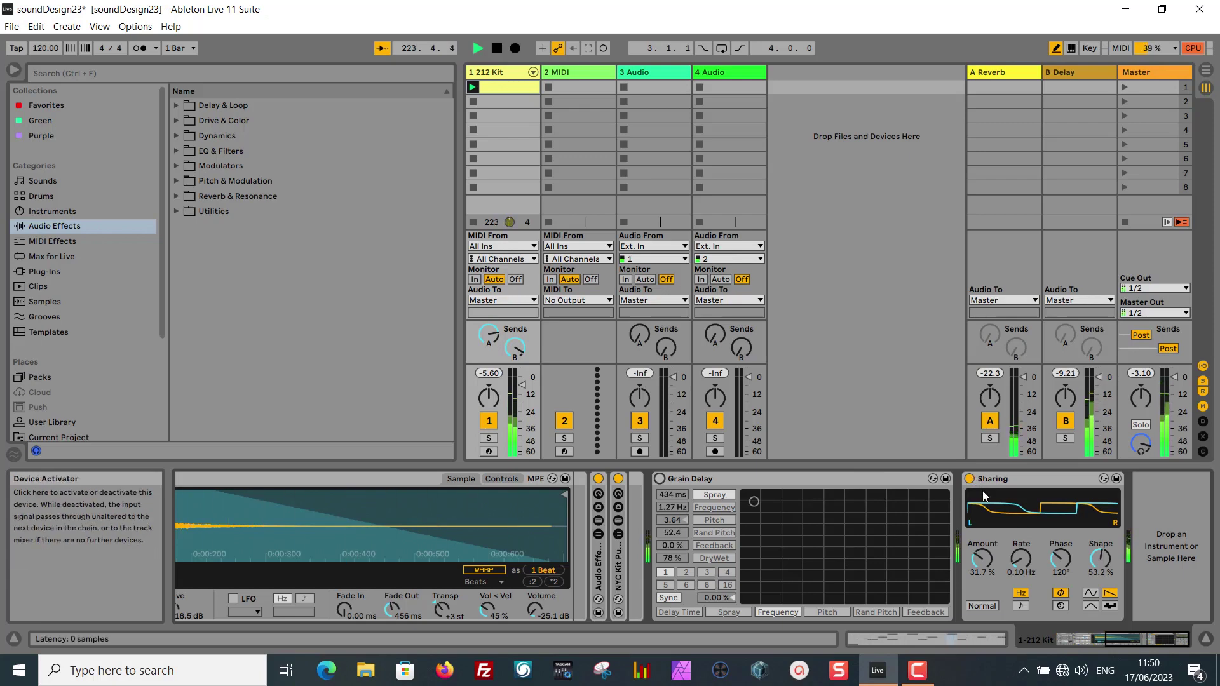
left_click_drag(980, 560, 980, 502)
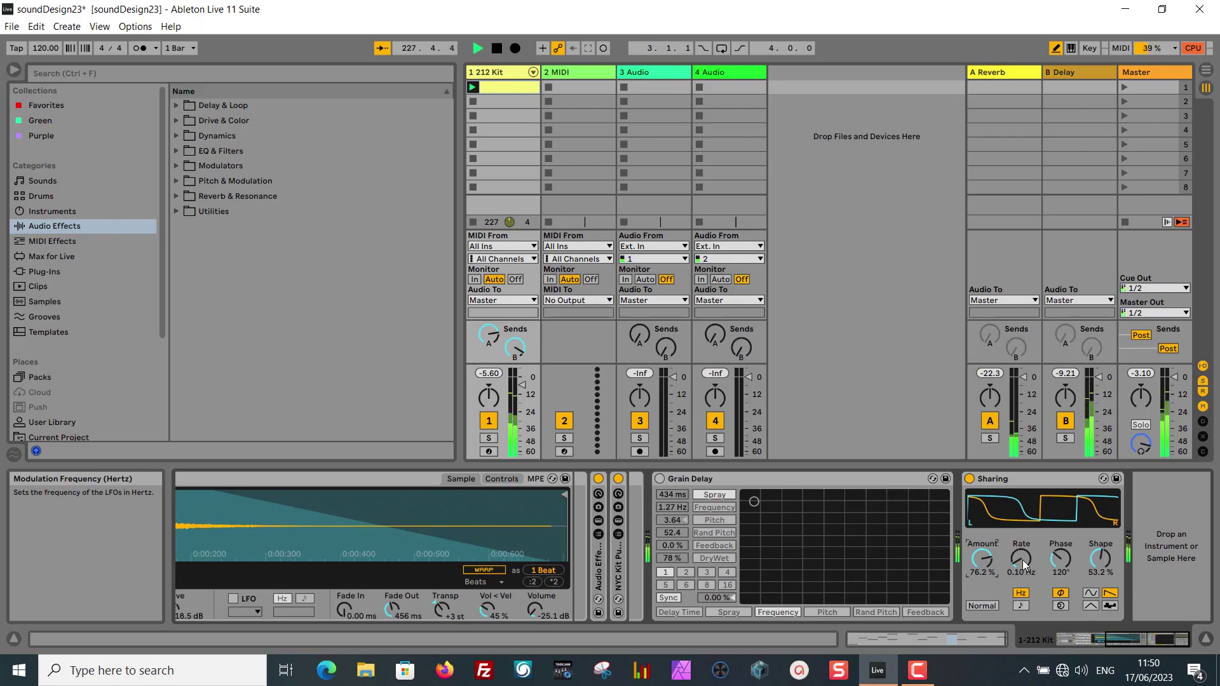
left_click_drag(1023, 564, 1023, 538)
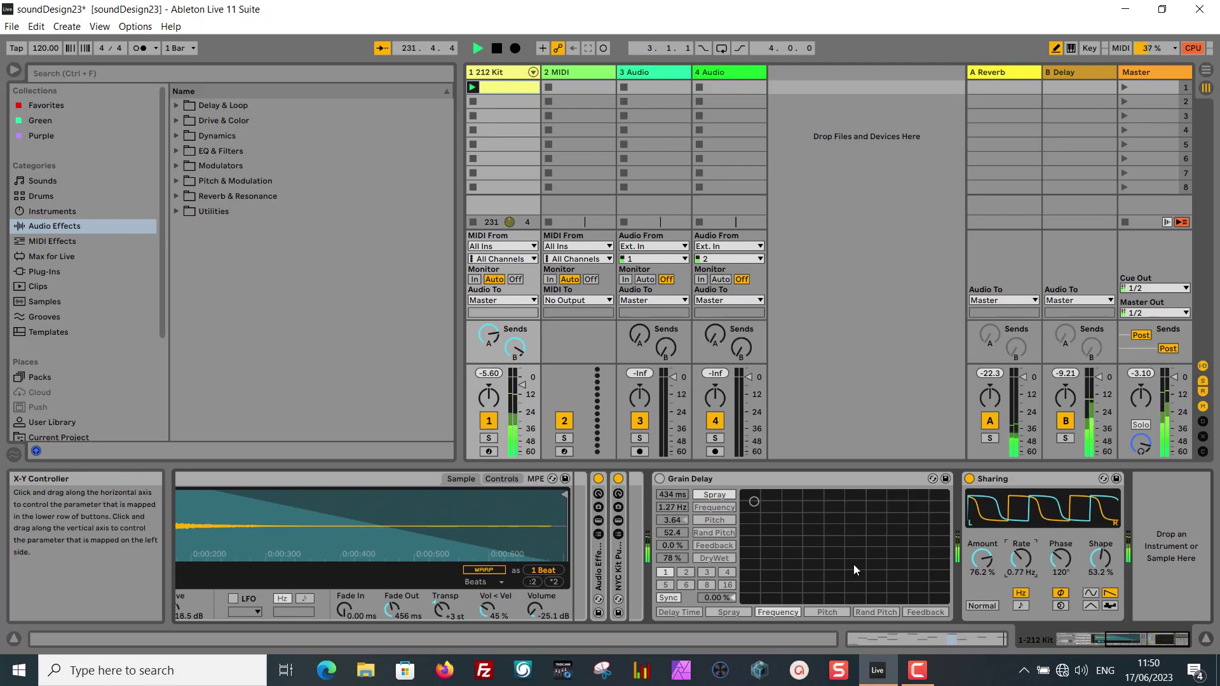
Reactivate the Grain Delay with dry/wet at 38 %, spray at 50.6 ms and frequency at 1.78 Hz.
left_click_drag(667, 558, 667, 577)
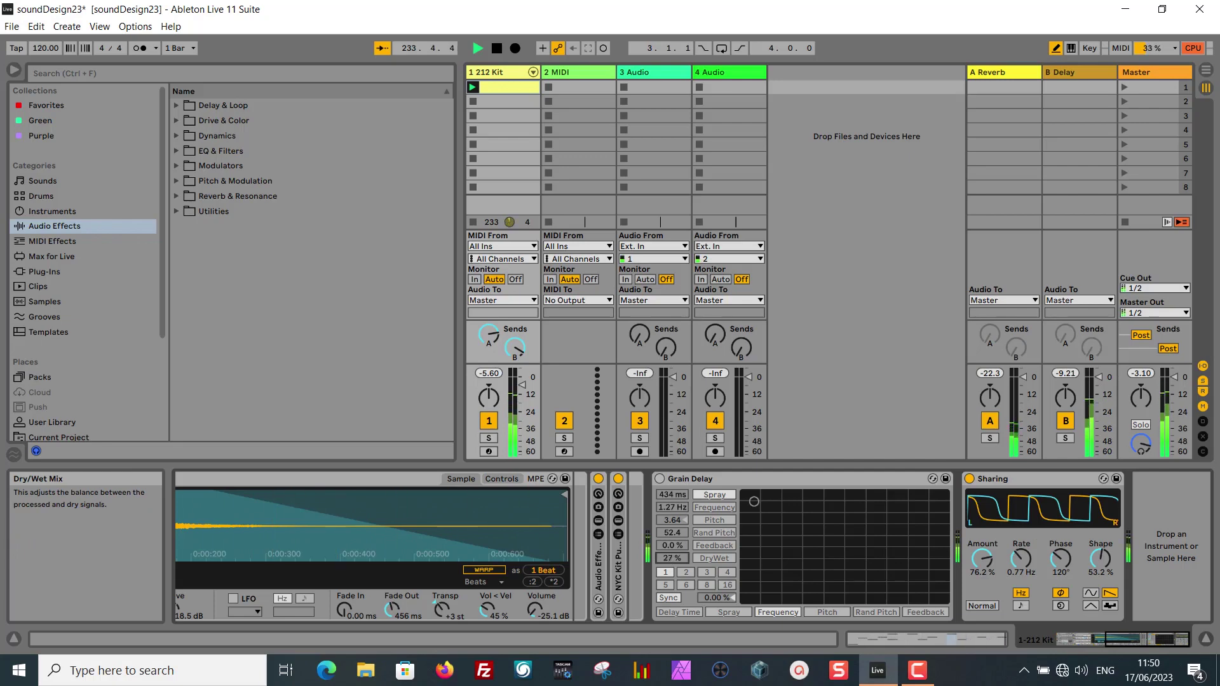
left_click(660, 478)
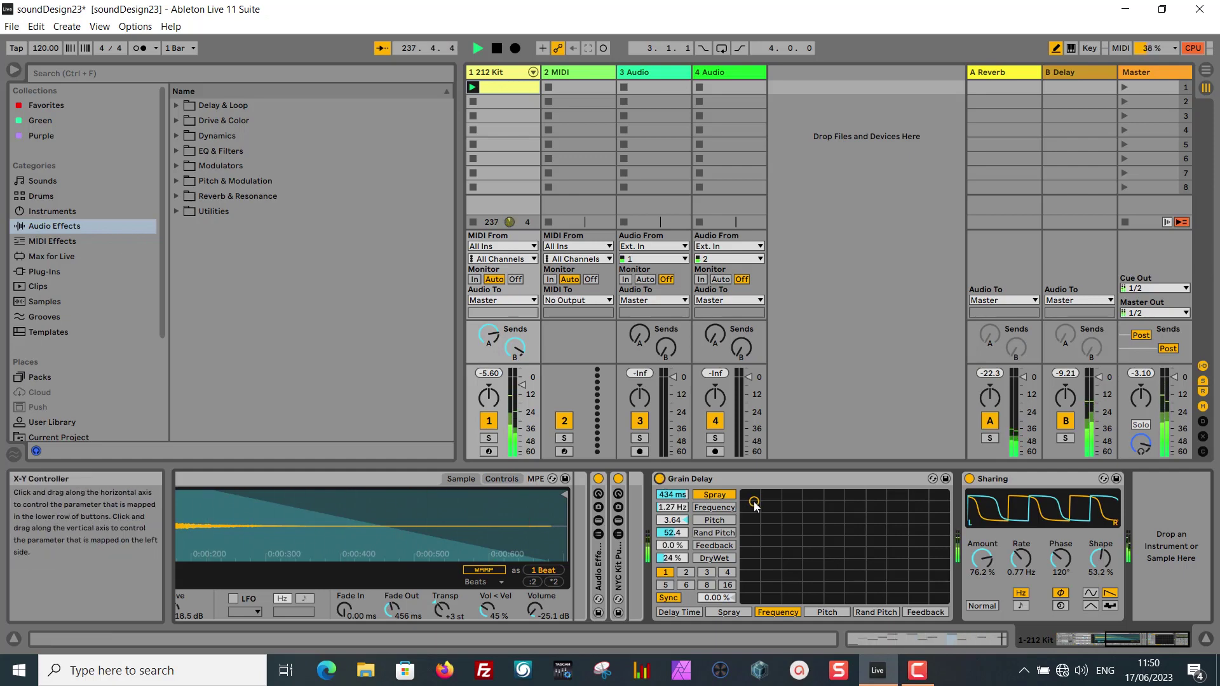
left_click_drag(755, 505, 793, 507)
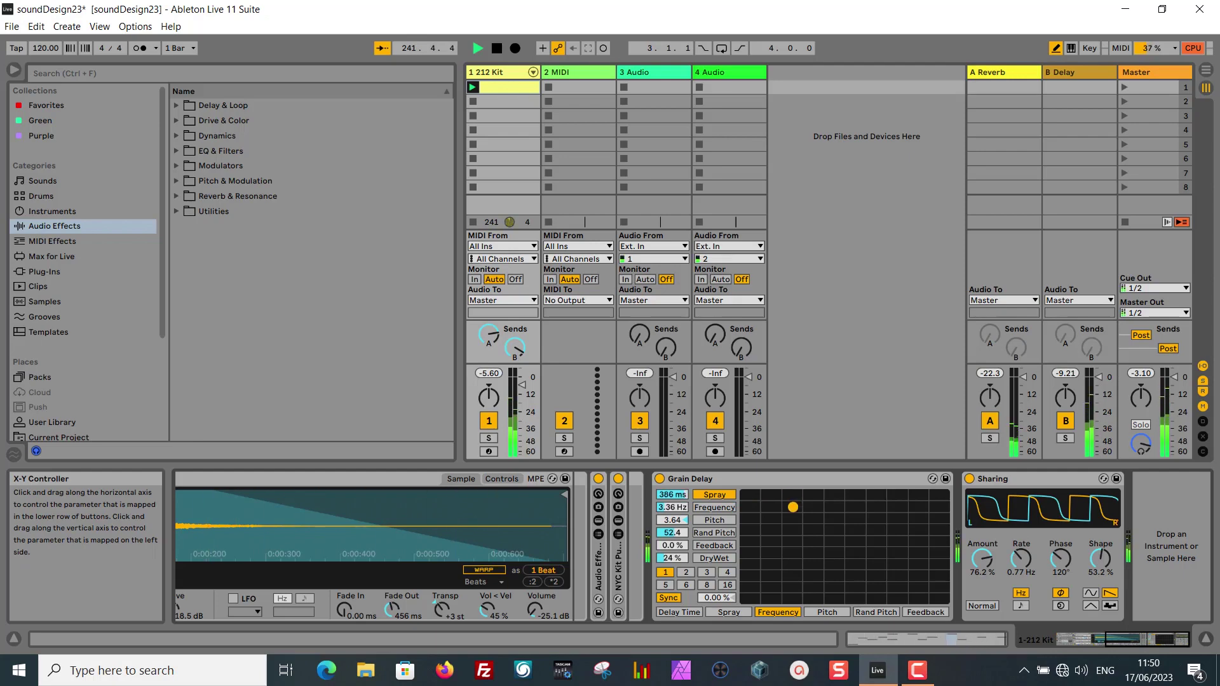
left_click_drag(672, 558, 672, 551)
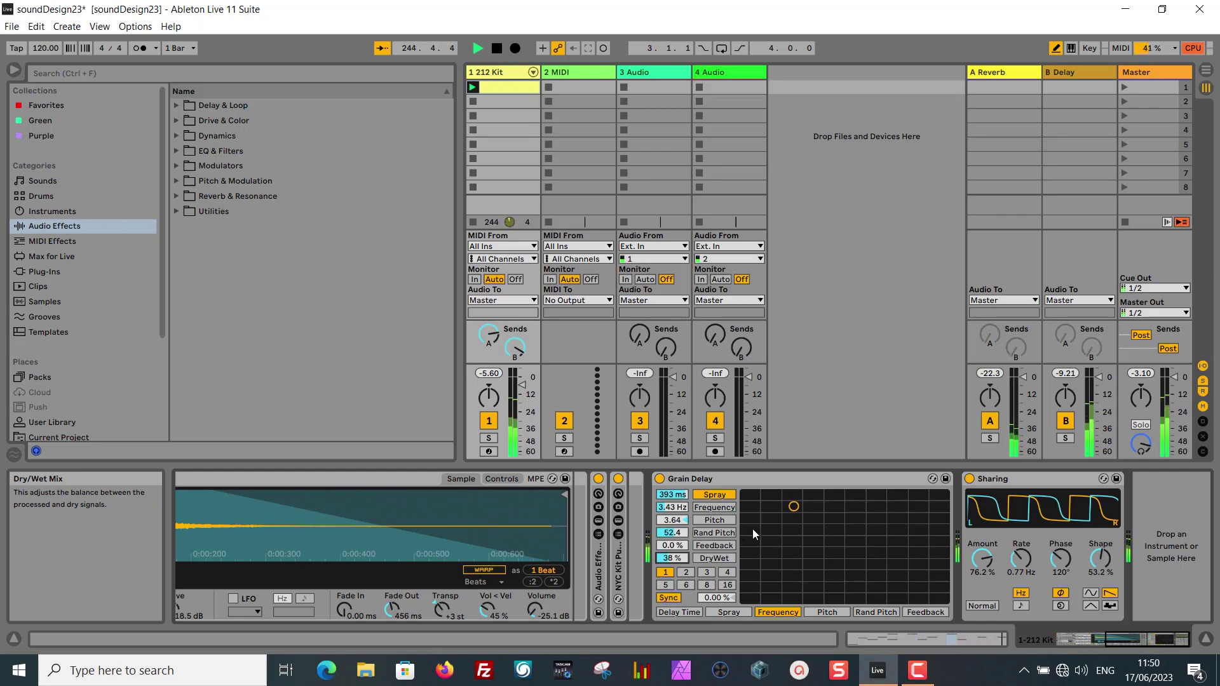
left_click_drag(794, 507, 767, 565)
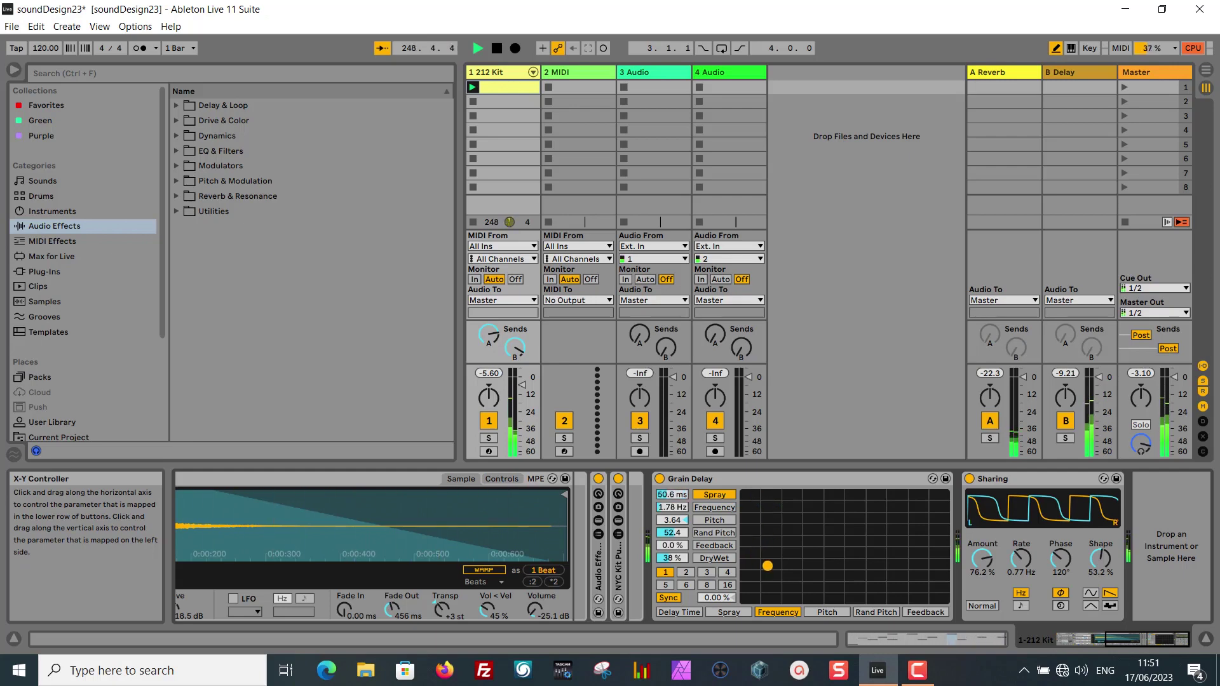
Set the Hihat Open sample's filter frequency to 2.85 kHz, and the rack's Delay macro to 53 % and Space to 13 %.
scroll(433, 536, "left", 8)
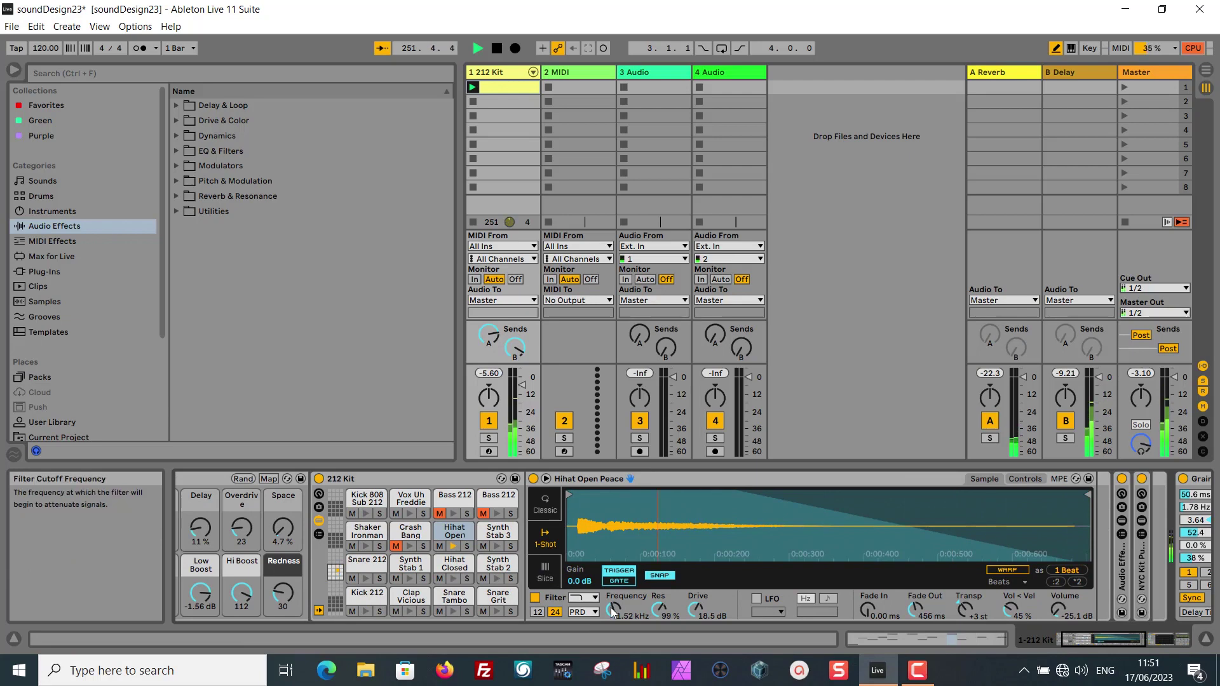
left_click_drag(611, 607, 611, 595)
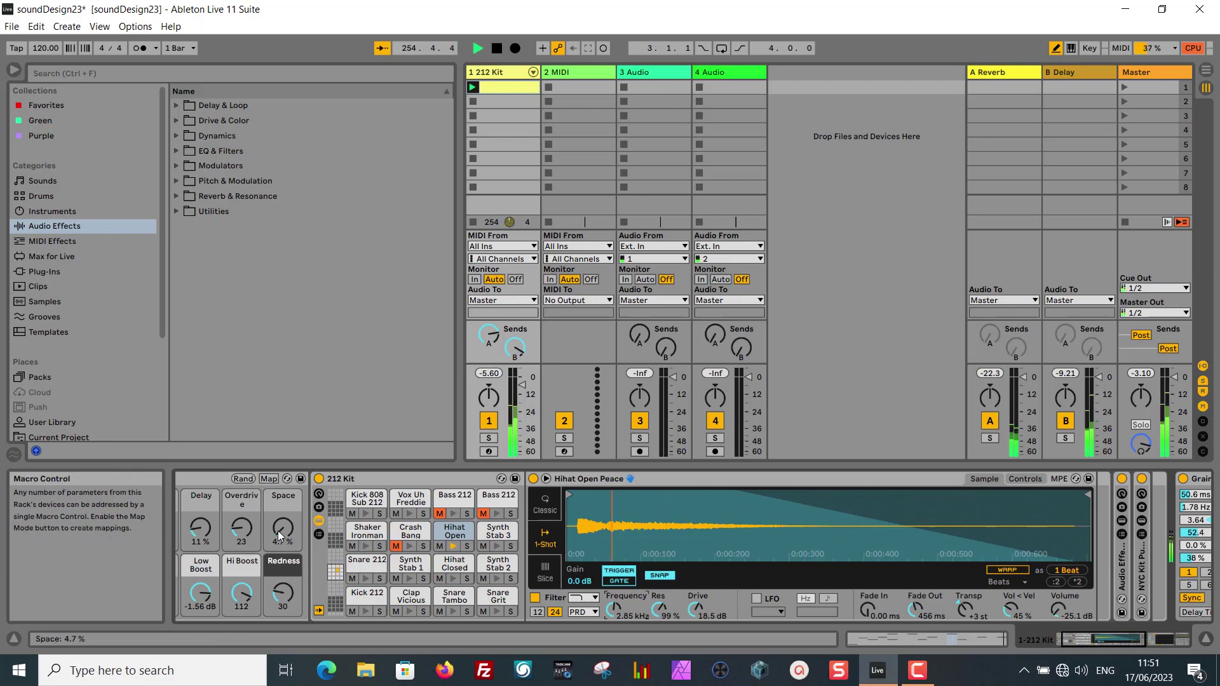
left_click_drag(277, 532, 277, 503)
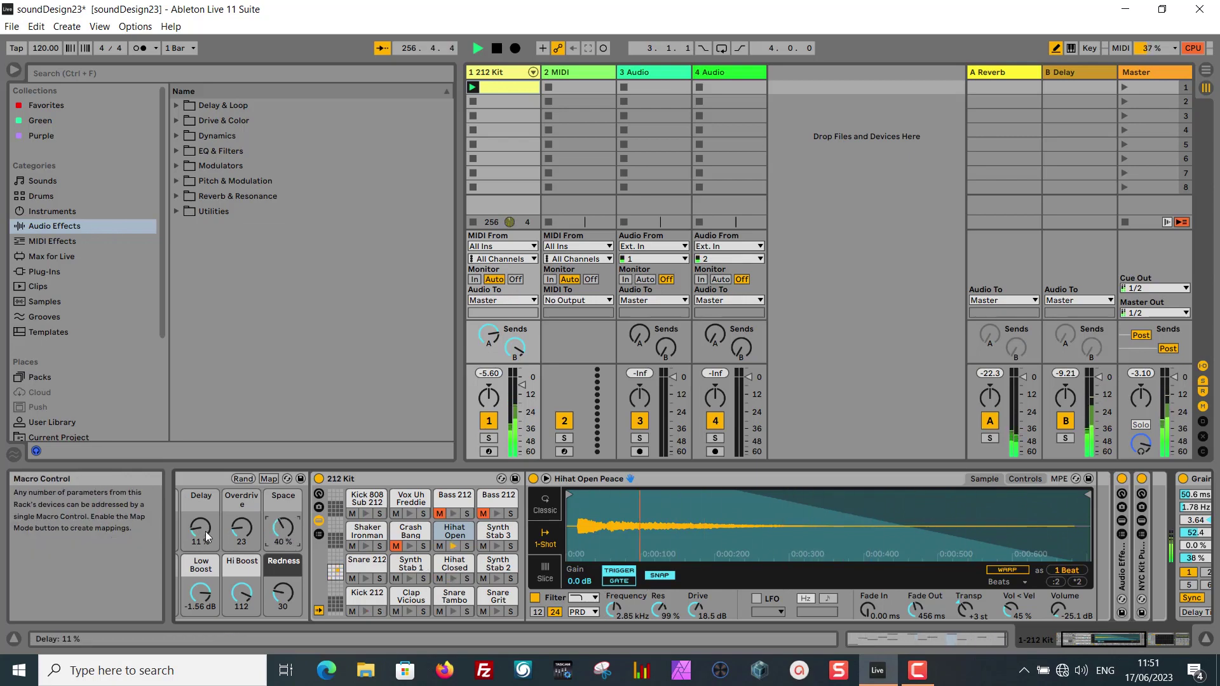
left_click_drag(202, 532, 202, 499)
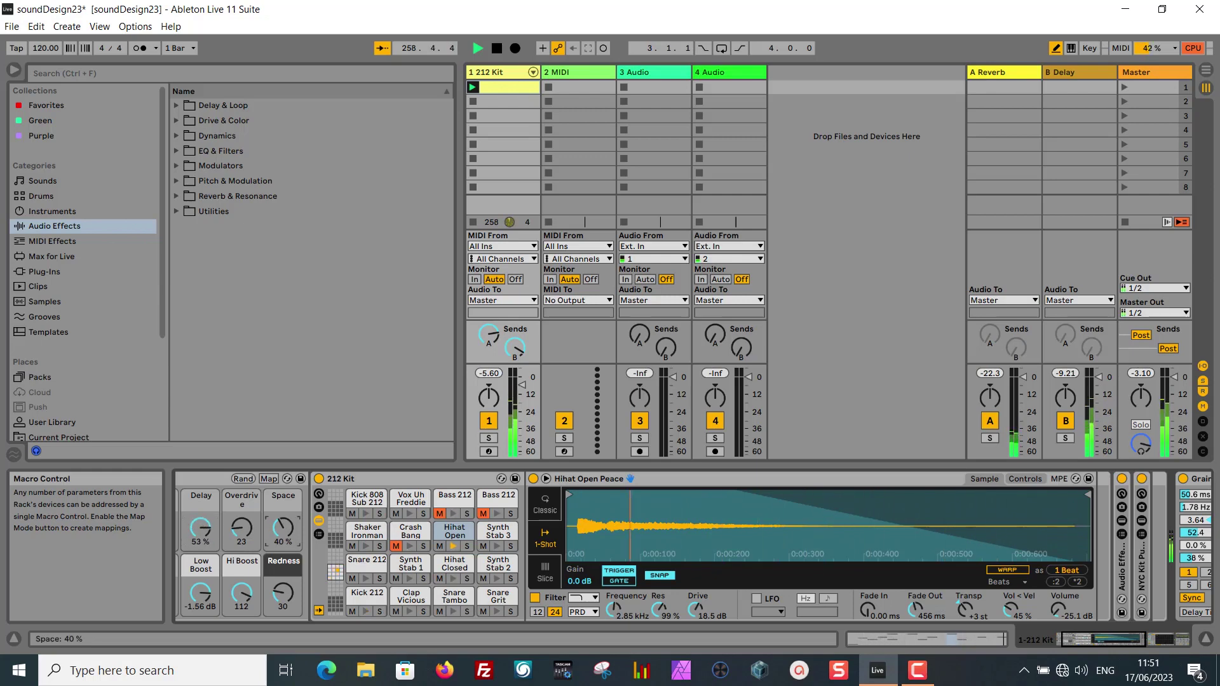
left_click_drag(283, 527, 282, 541)
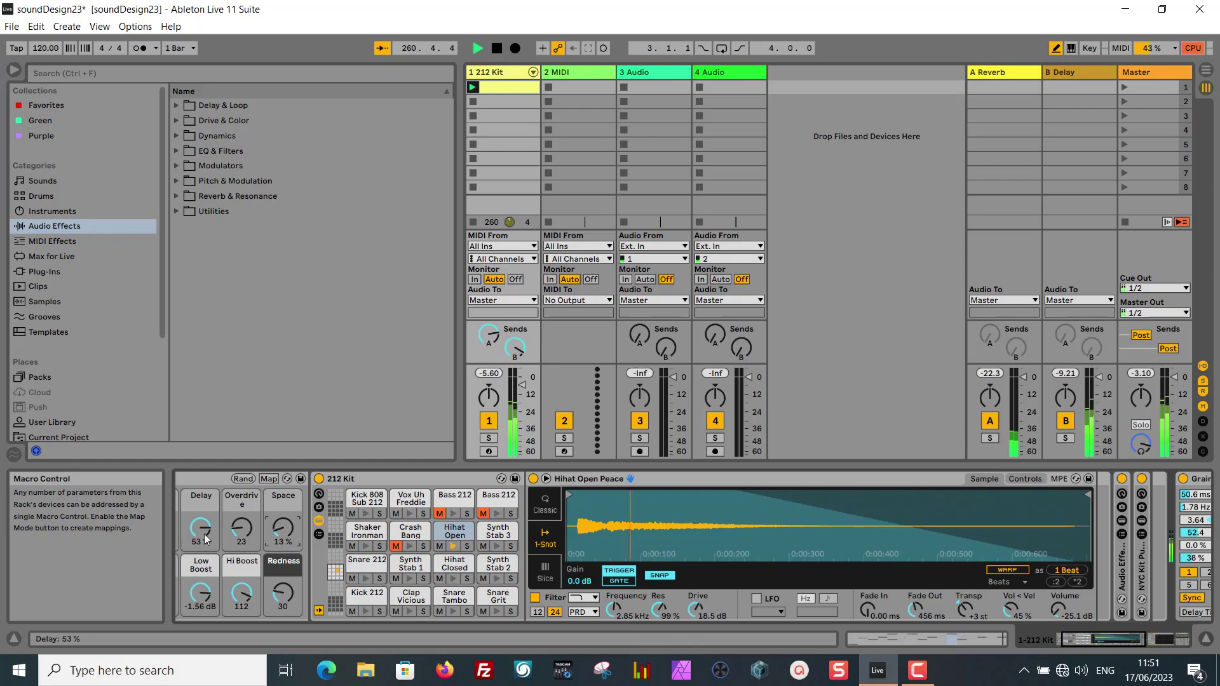
Set the drum rack's Delay macro to 31 % and its Redness macro to 10.
left_click_drag(201, 527, 201, 537)
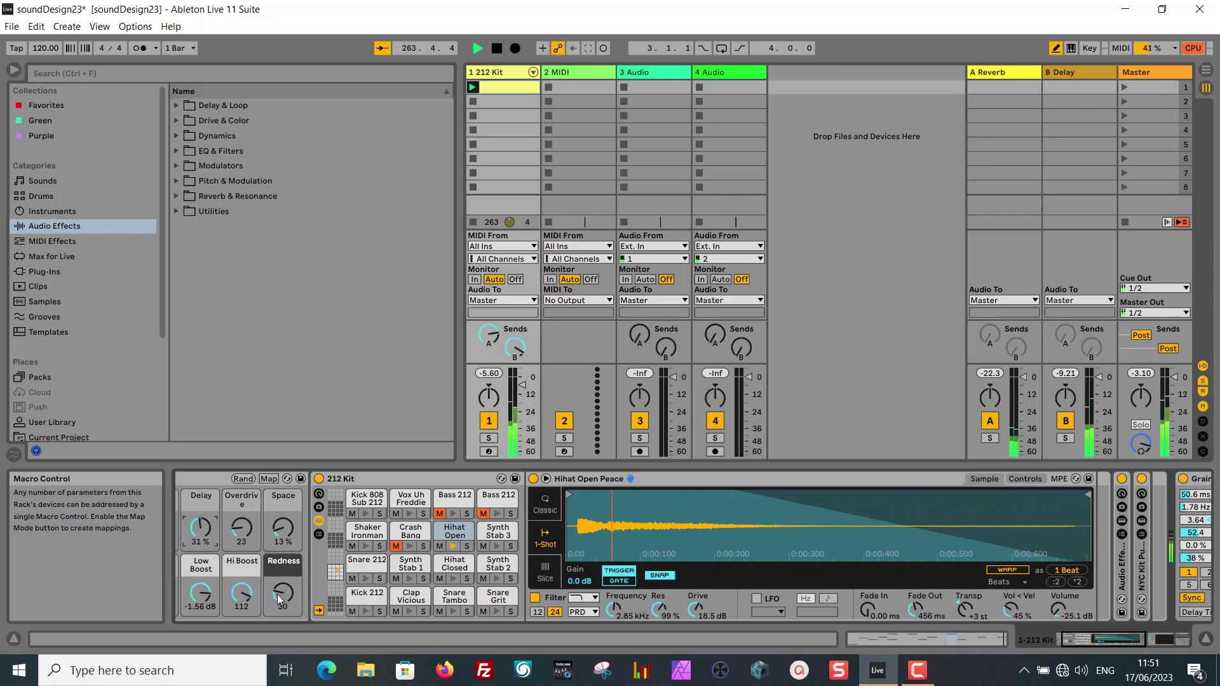
left_click_drag(277, 594, 277, 596)
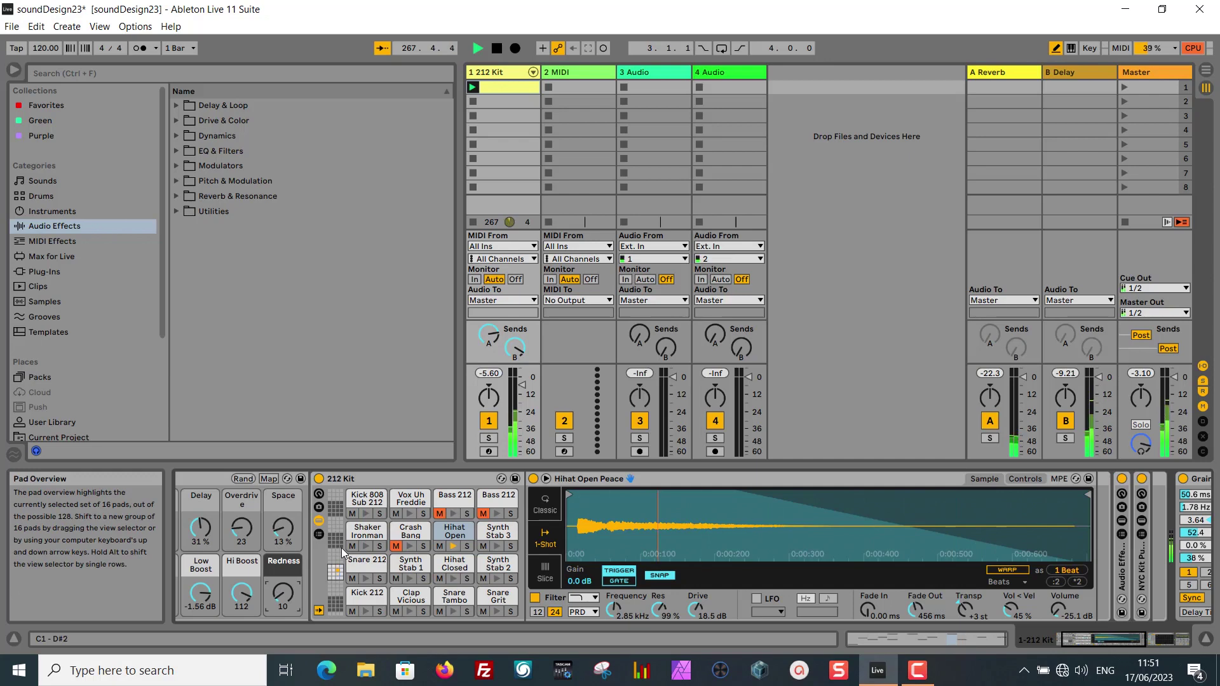
Solo the Hihat Open pad and set its sample's filter resonance to 46 %, volume to -8.00 dB and filter frequency to 732 Hz.
left_click(467, 517)
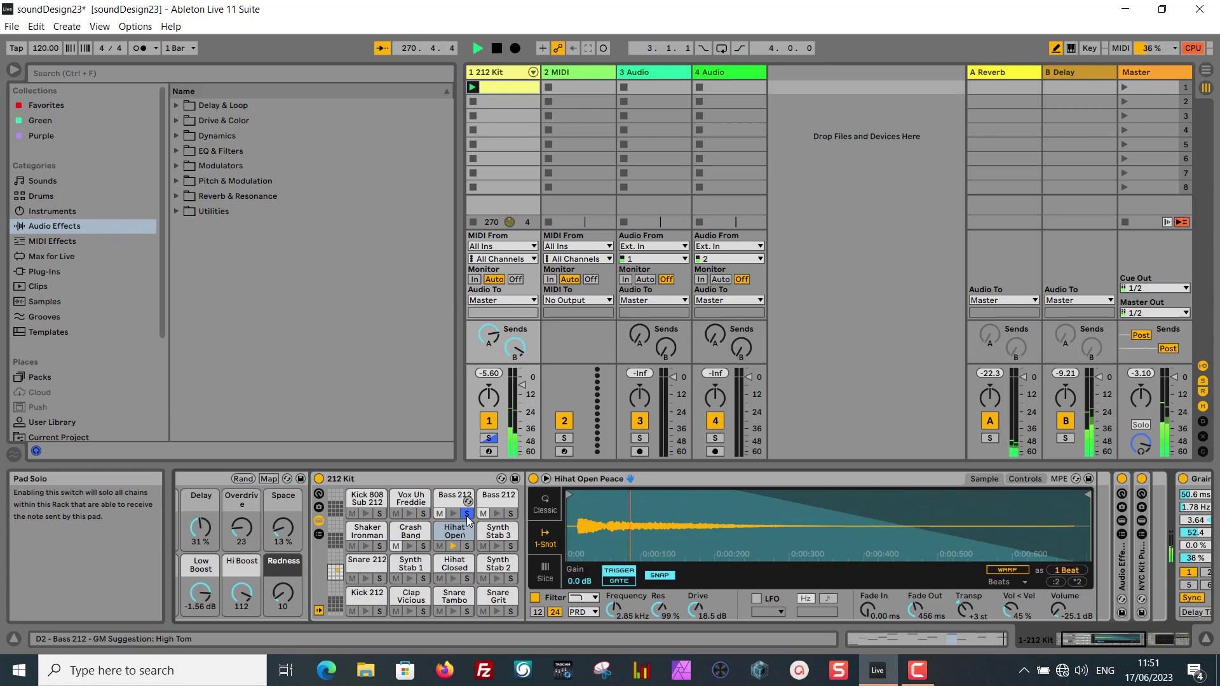
left_click(467, 517)
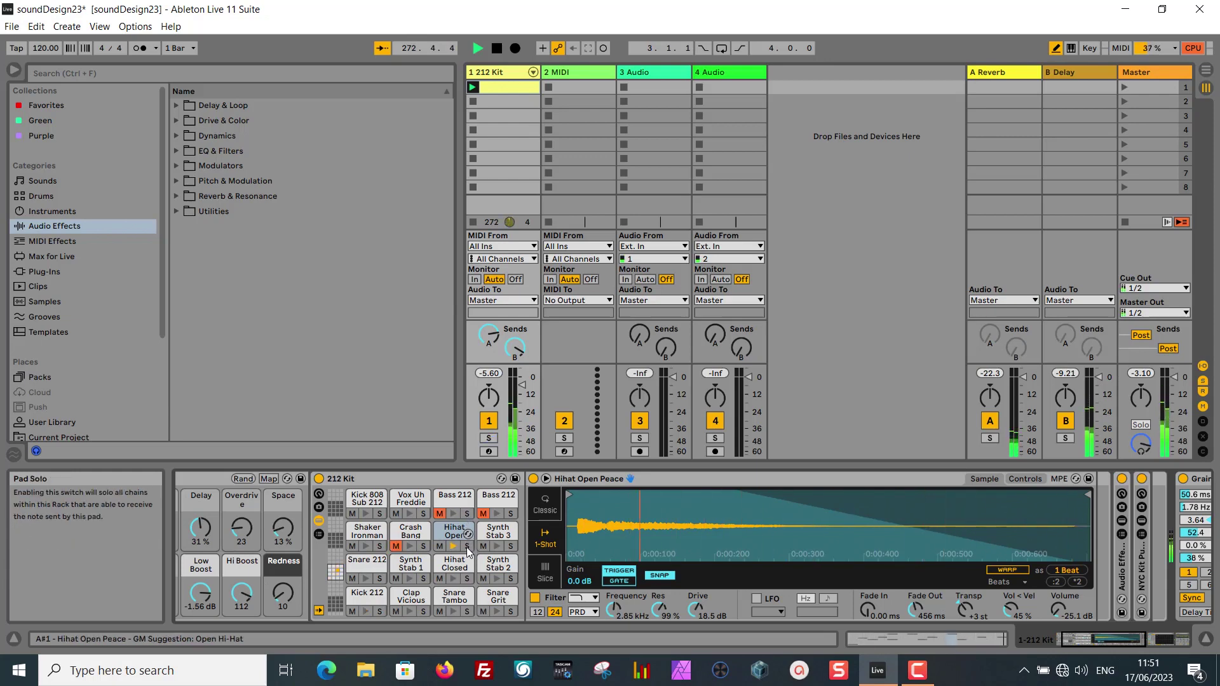
left_click(467, 546)
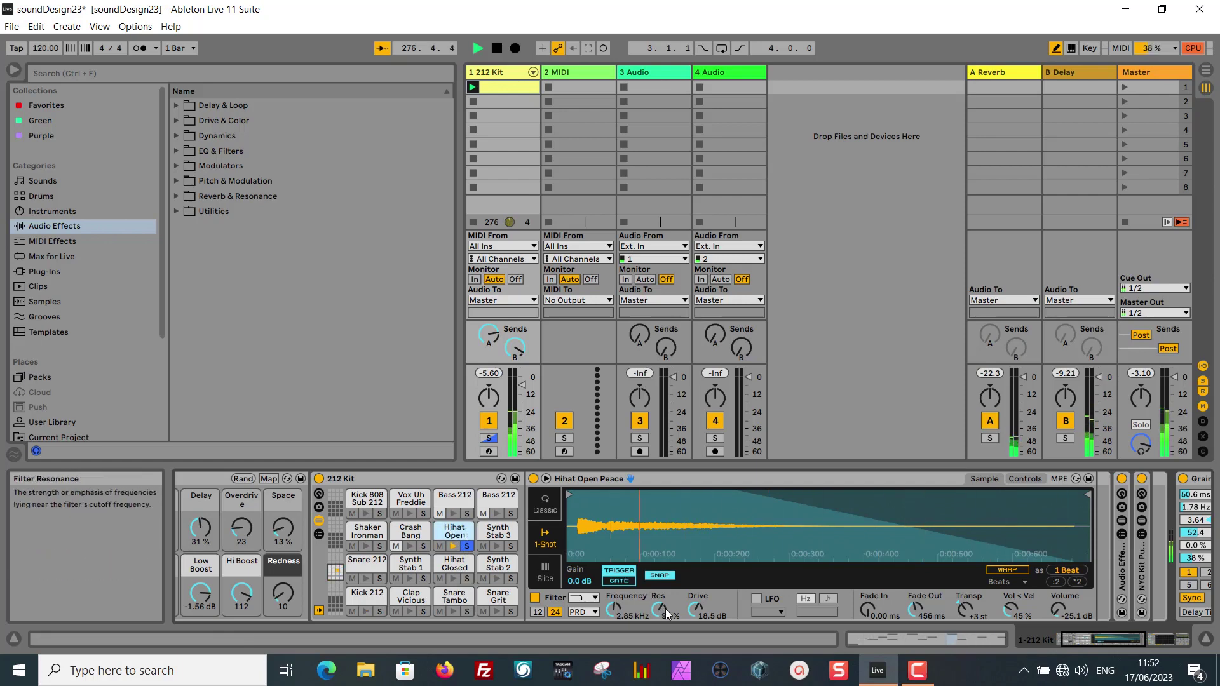
left_click_drag(666, 614, 666, 641)
left_click_drag(1062, 615, 1062, 614)
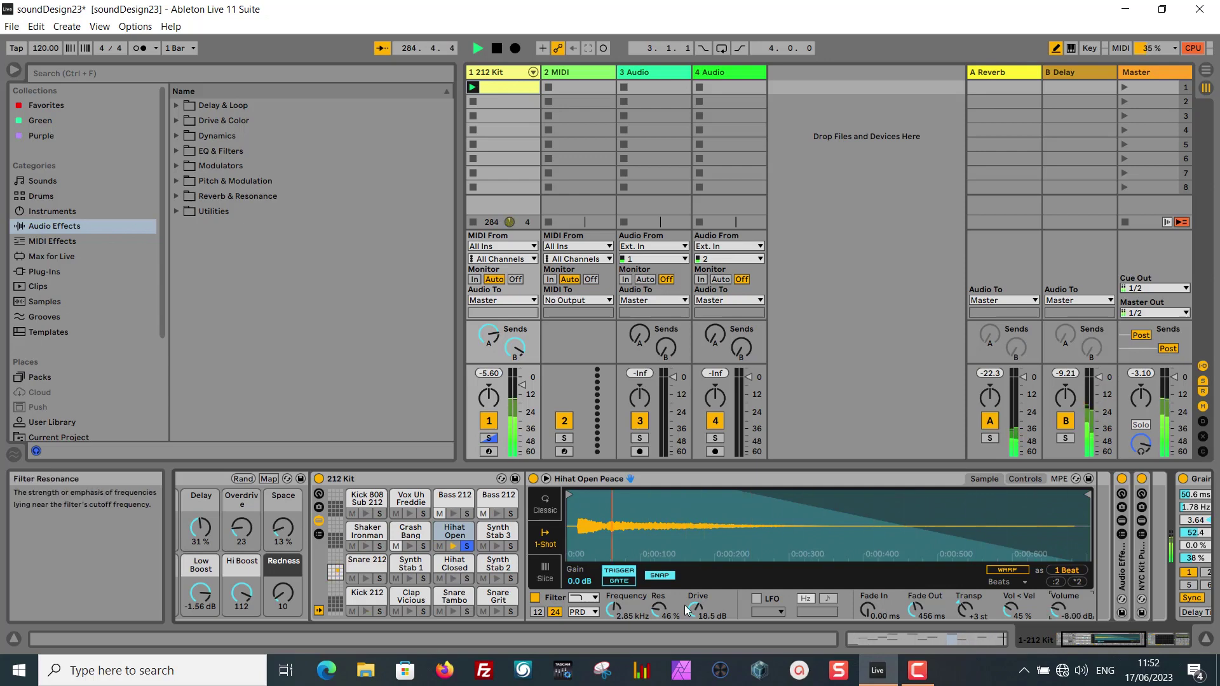
left_click_drag(613, 609, 613, 618)
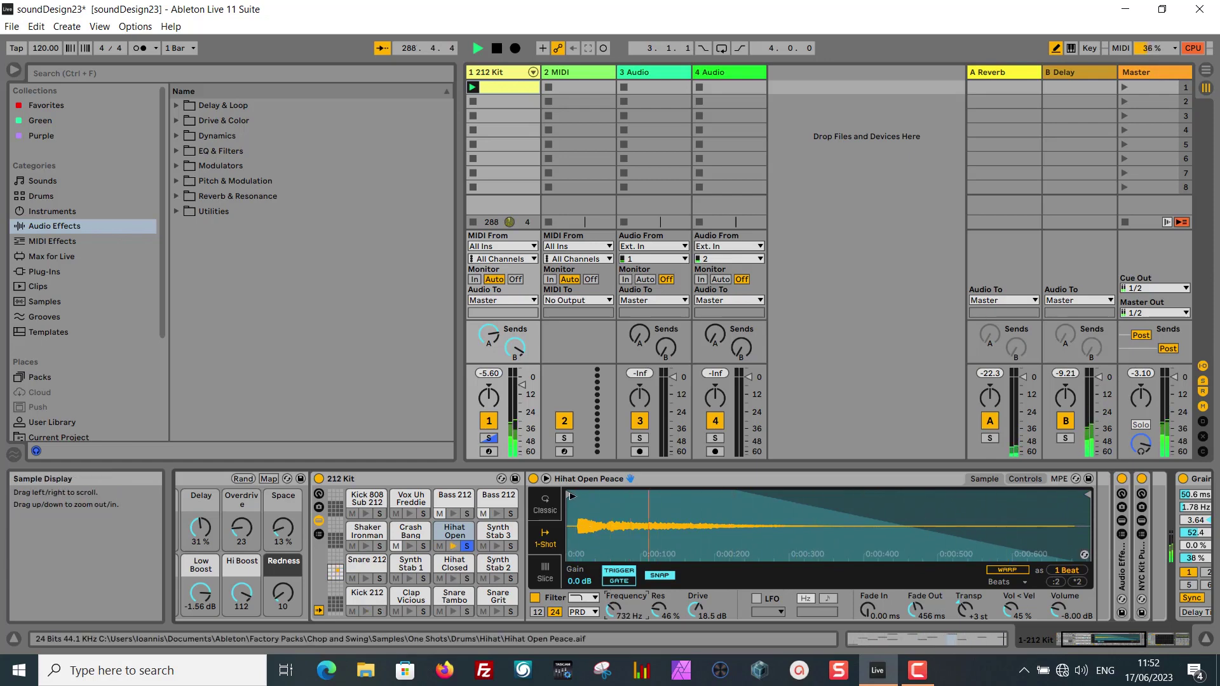
Move the Hihat Open sample's start past its attack, set filter frequency to 1.78 kHz and resonance to 84 %, and unsolo the pad.
left_click_drag(572, 496, 617, 502)
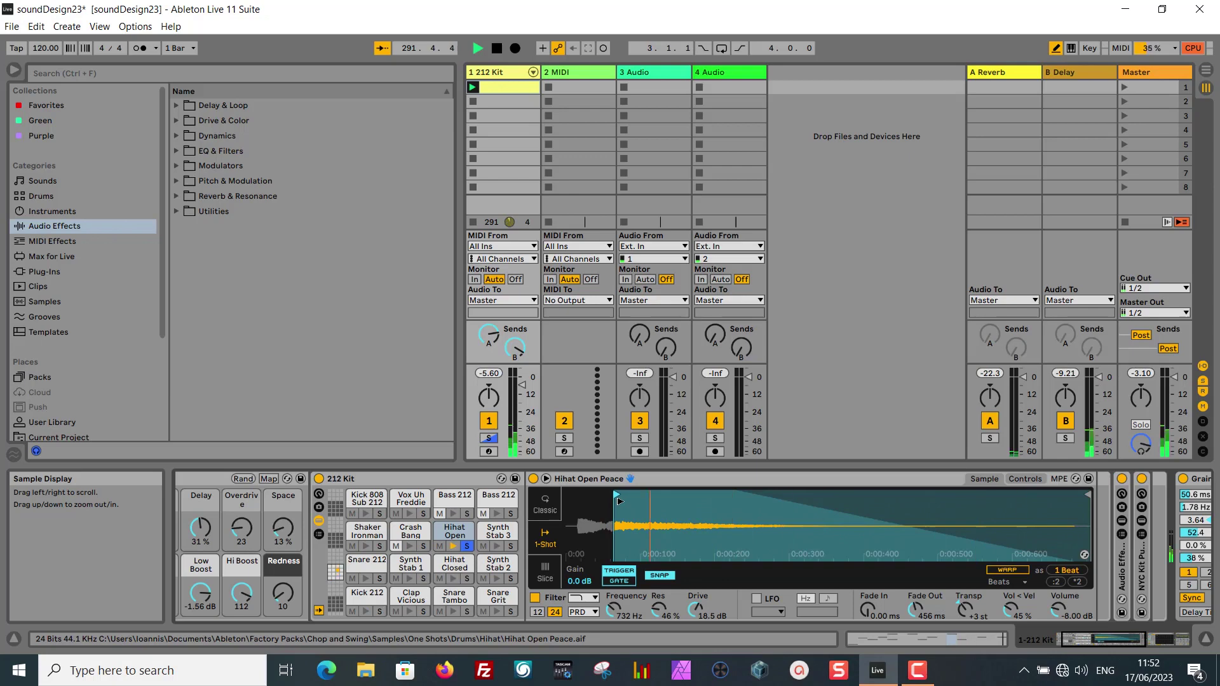
left_click_drag(614, 608, 614, 592)
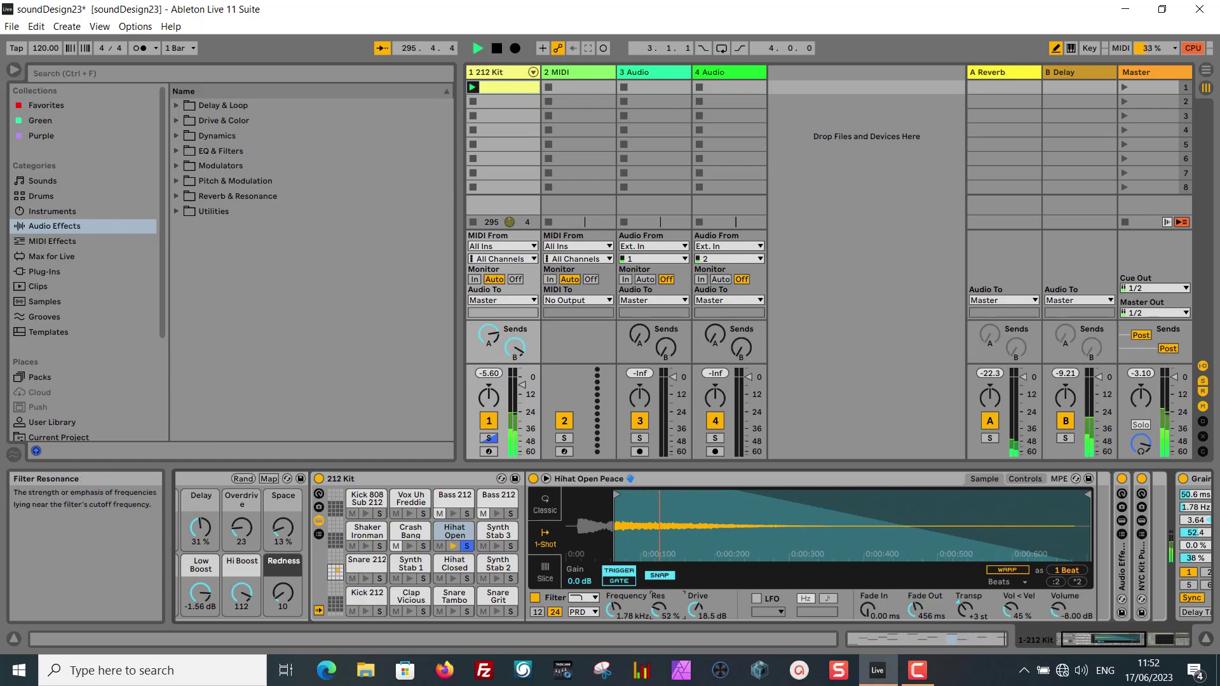
left_click_drag(659, 609, 662, 606)
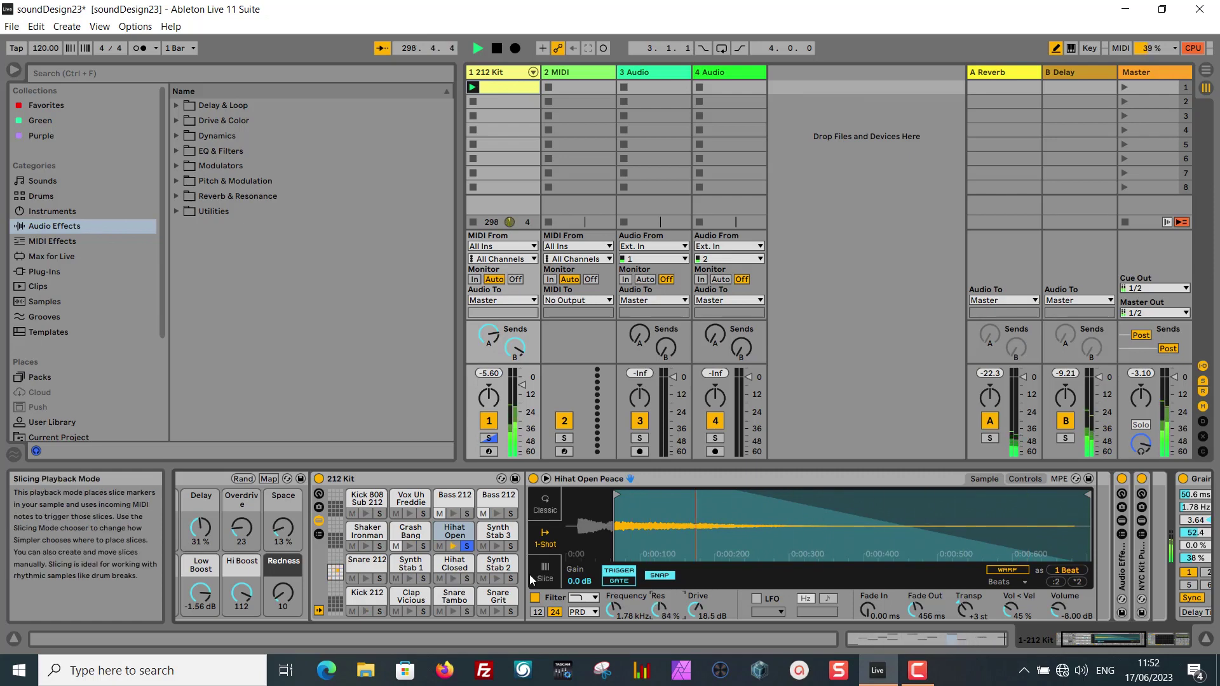
left_click(468, 547)
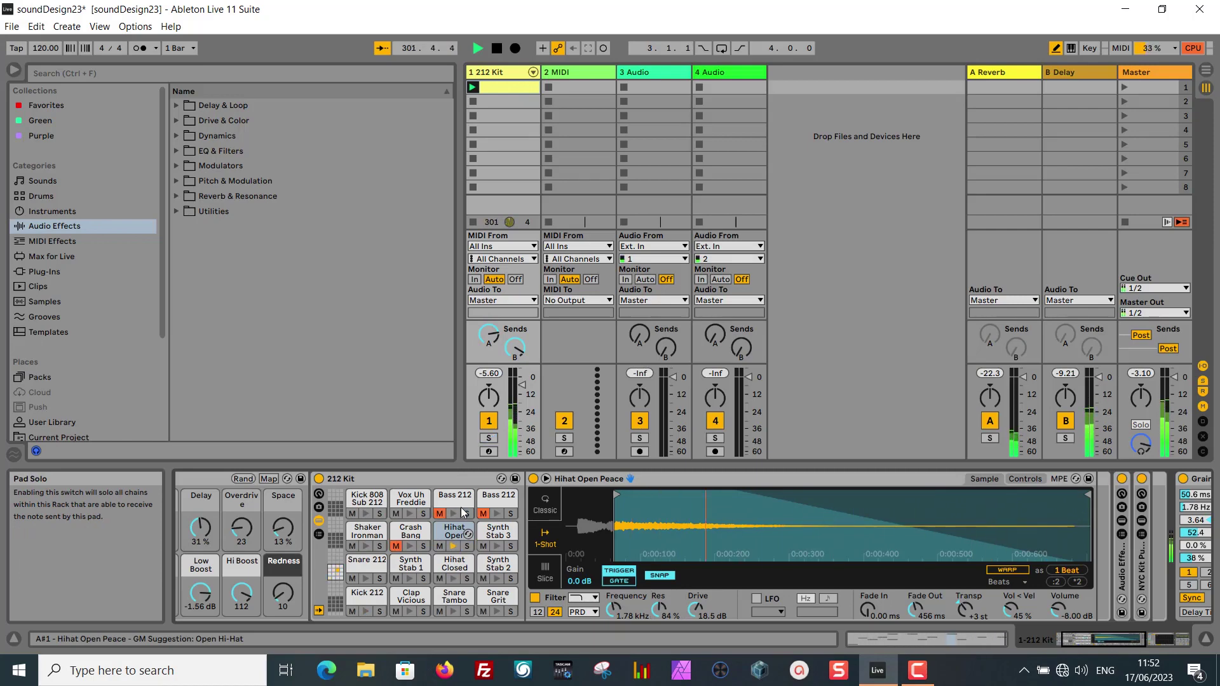
Turn the 212 Kit track's Delay and Reverb sends fully down and set the rack's Delay macro to 8.3 %.
left_click_drag(516, 349, 516, 378)
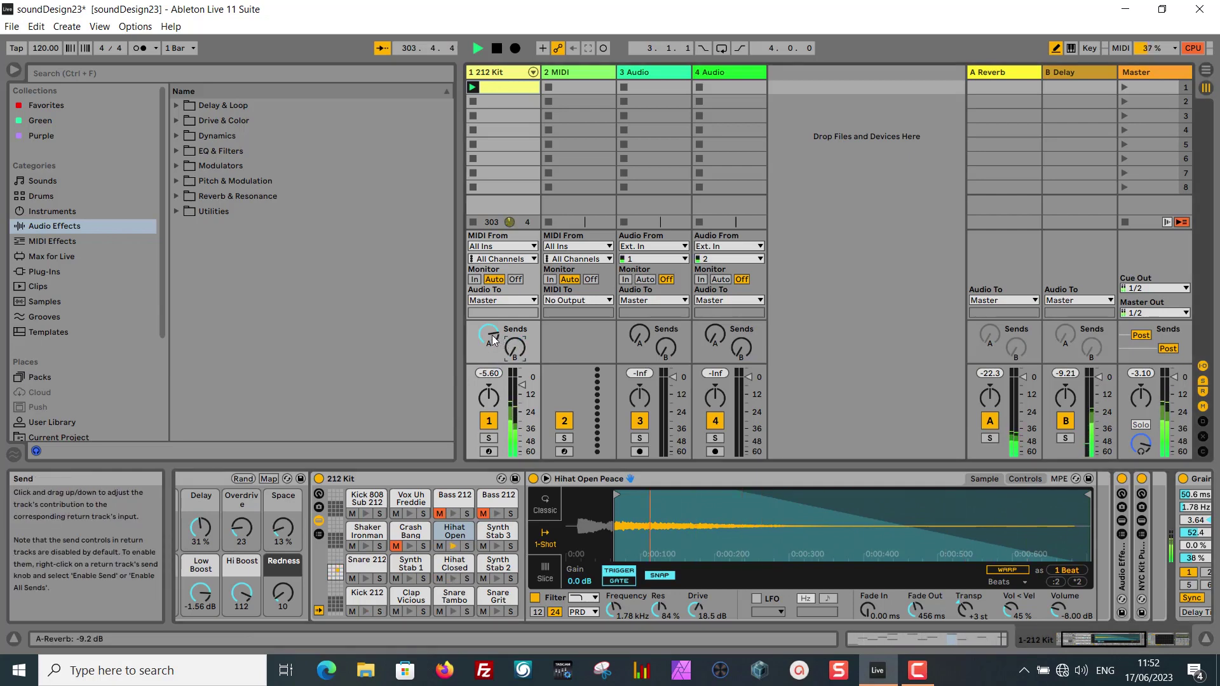
left_click_drag(488, 335, 489, 346)
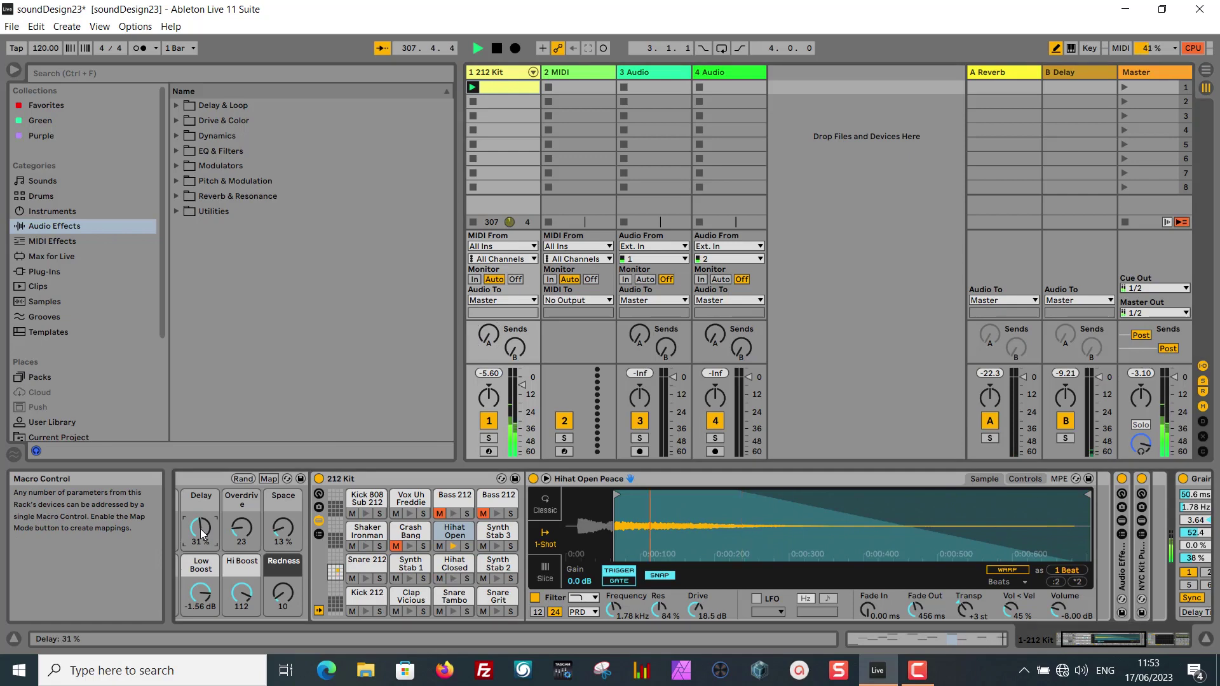
left_click_drag(202, 532, 202, 548)
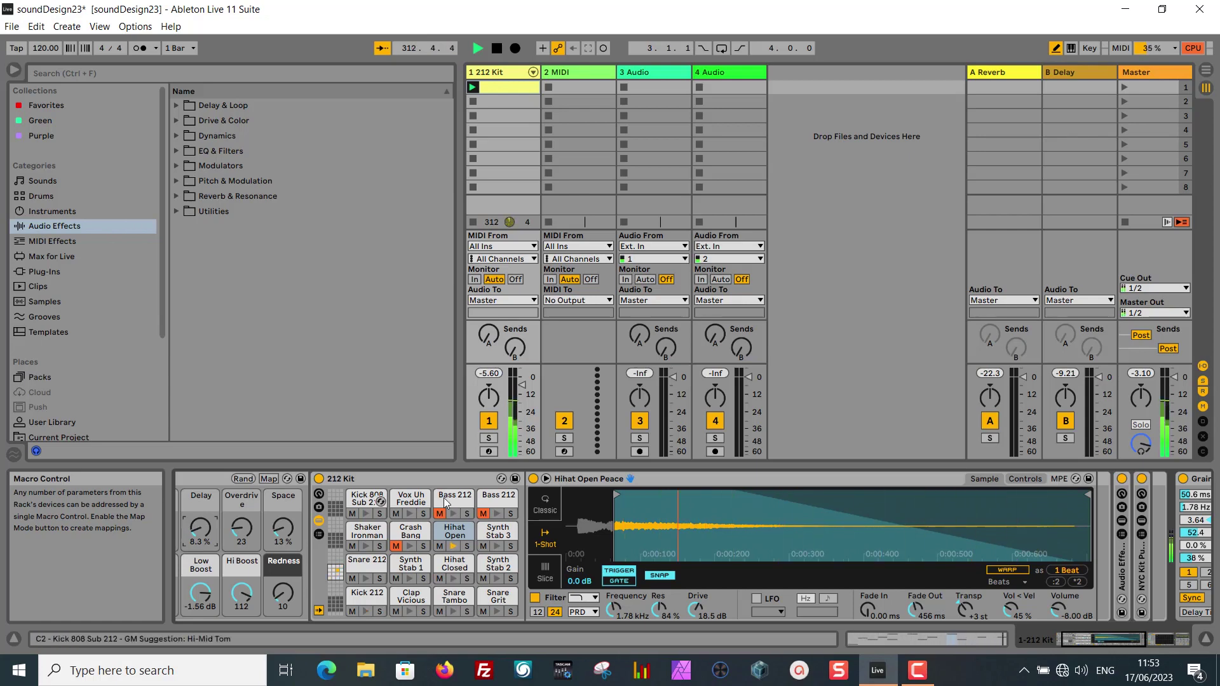
Set the Sharing effect's Rate to 0.20 Hz and its Amount to 88.1 %.
scroll(702, 517, "right", 10)
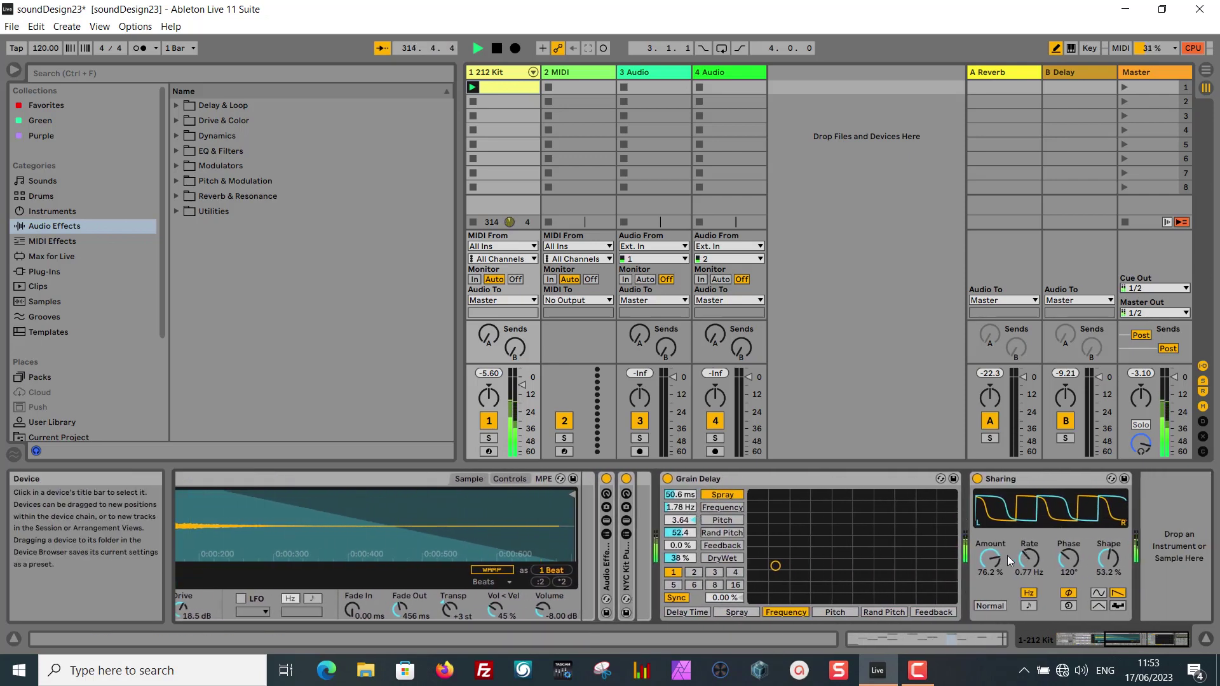
left_click_drag(1024, 563, 989, 526)
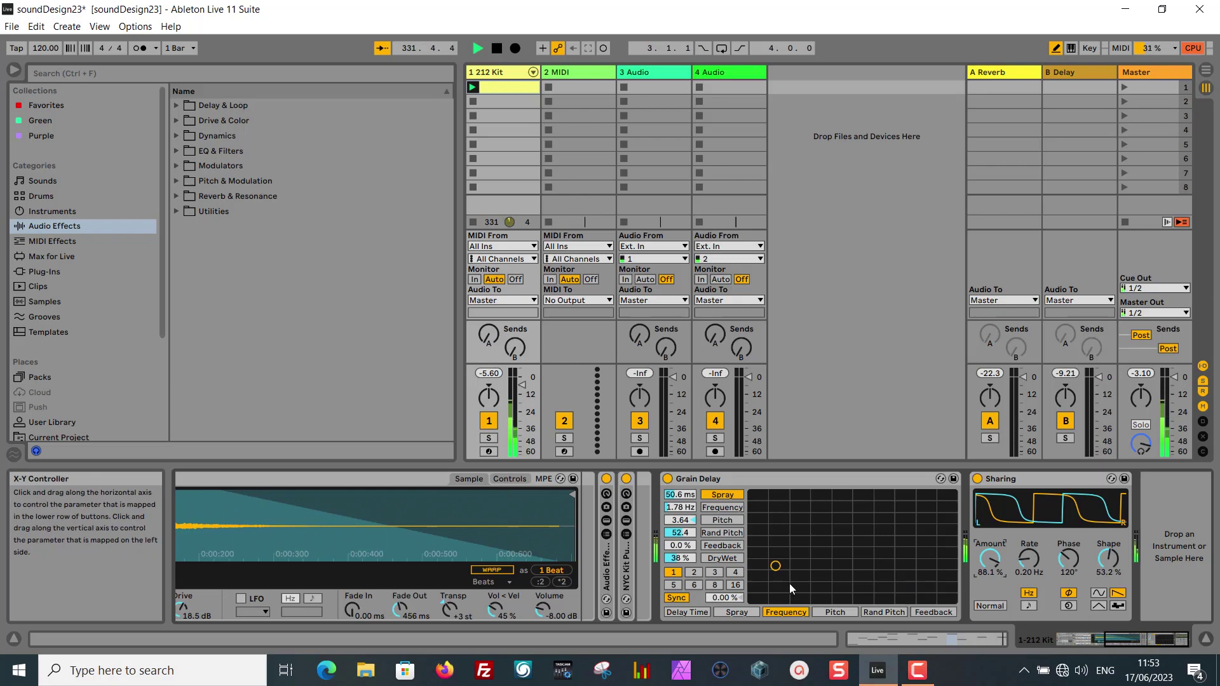
Set the Grain Delay's spray to 360 ms, frequency to 9.65 Hz and dry/wet mix to 31 %.
left_click_drag(779, 568, 824, 516)
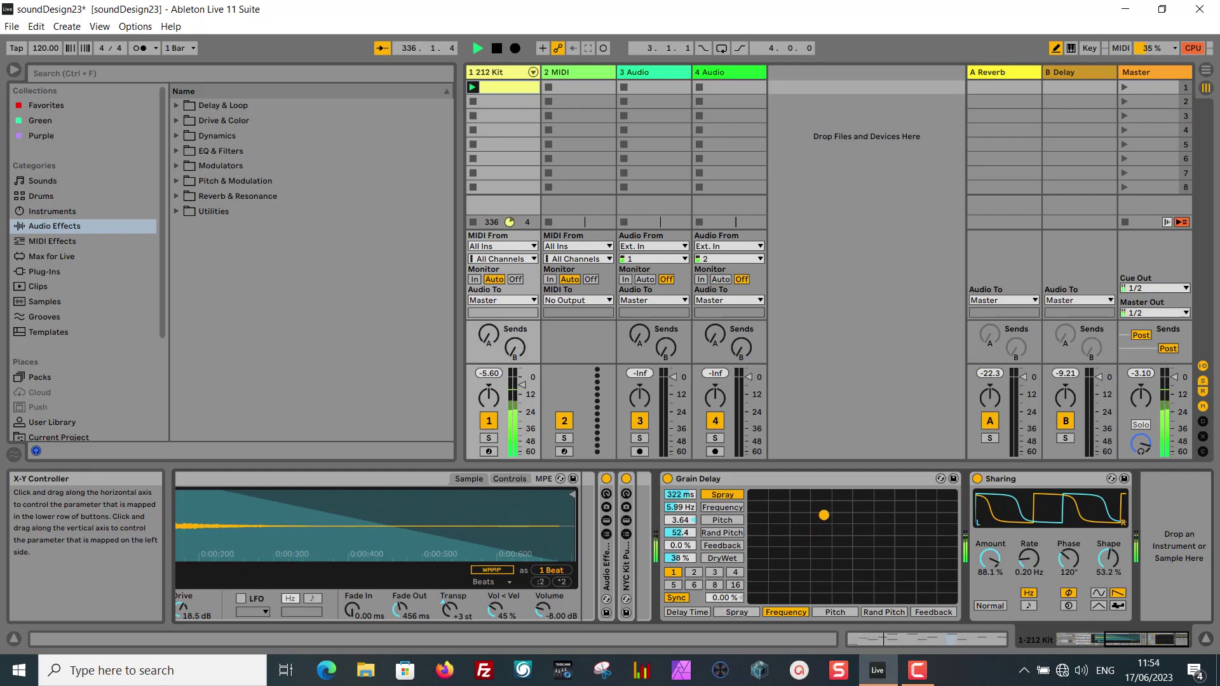
left_click(677, 559)
left_click_drag(677, 558, 677, 554)
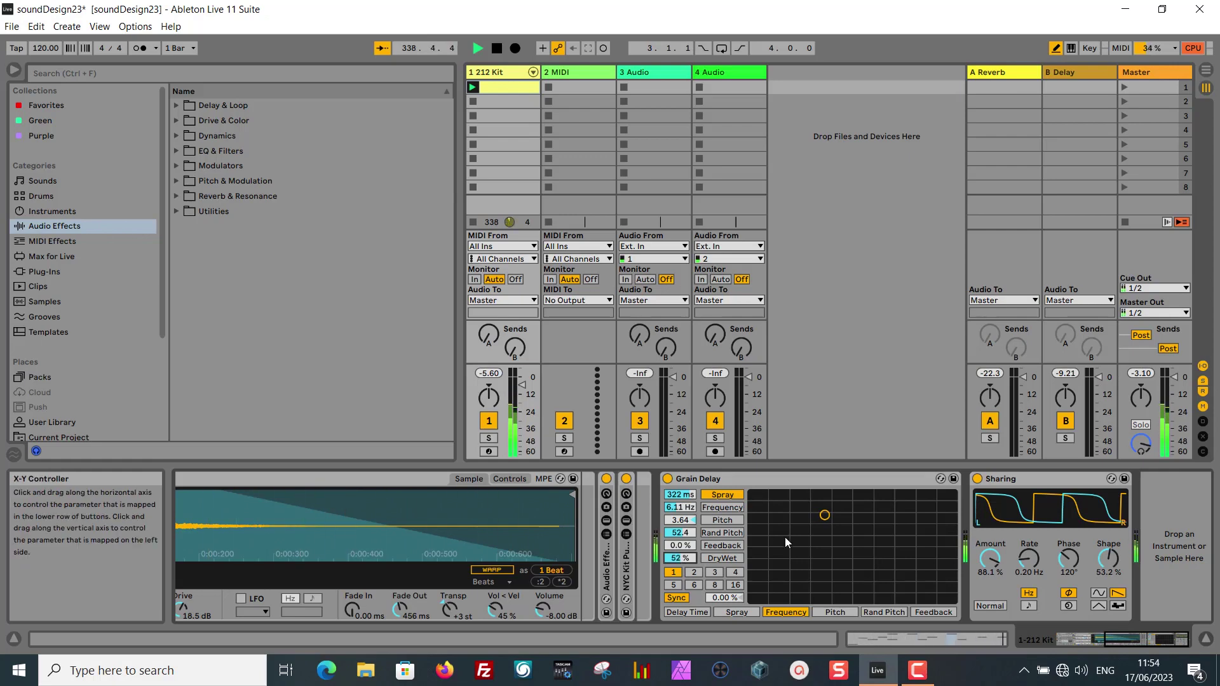
left_click(826, 520)
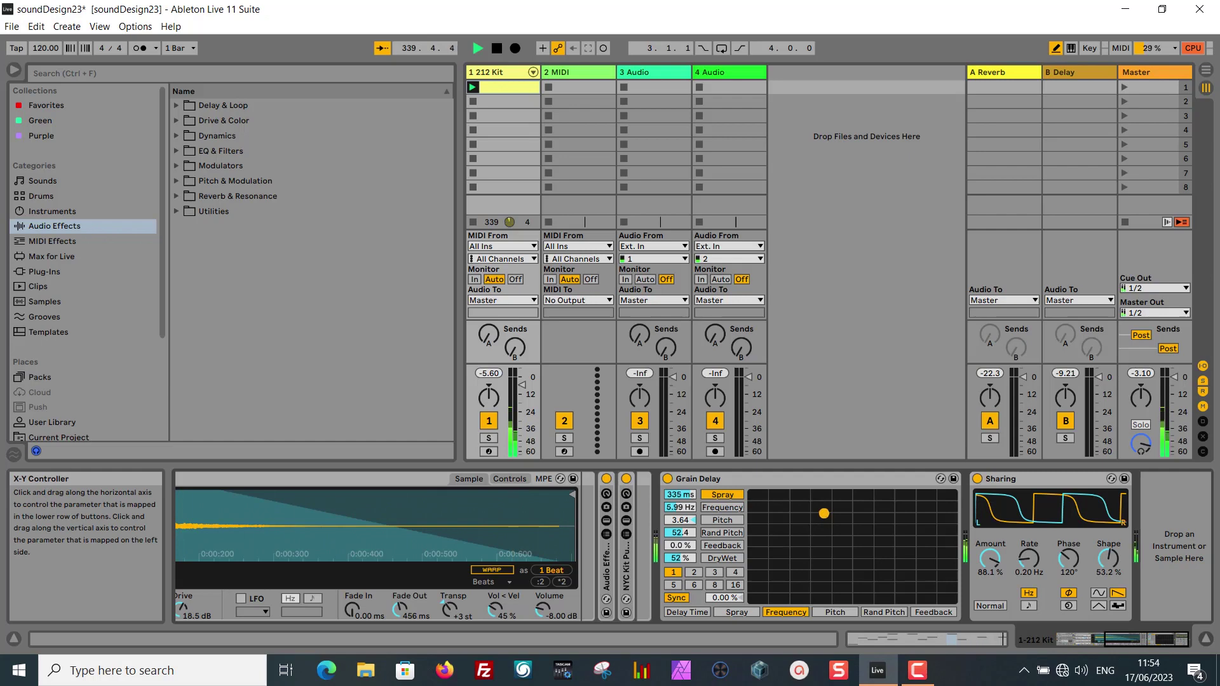
left_click_drag(824, 513, 867, 518)
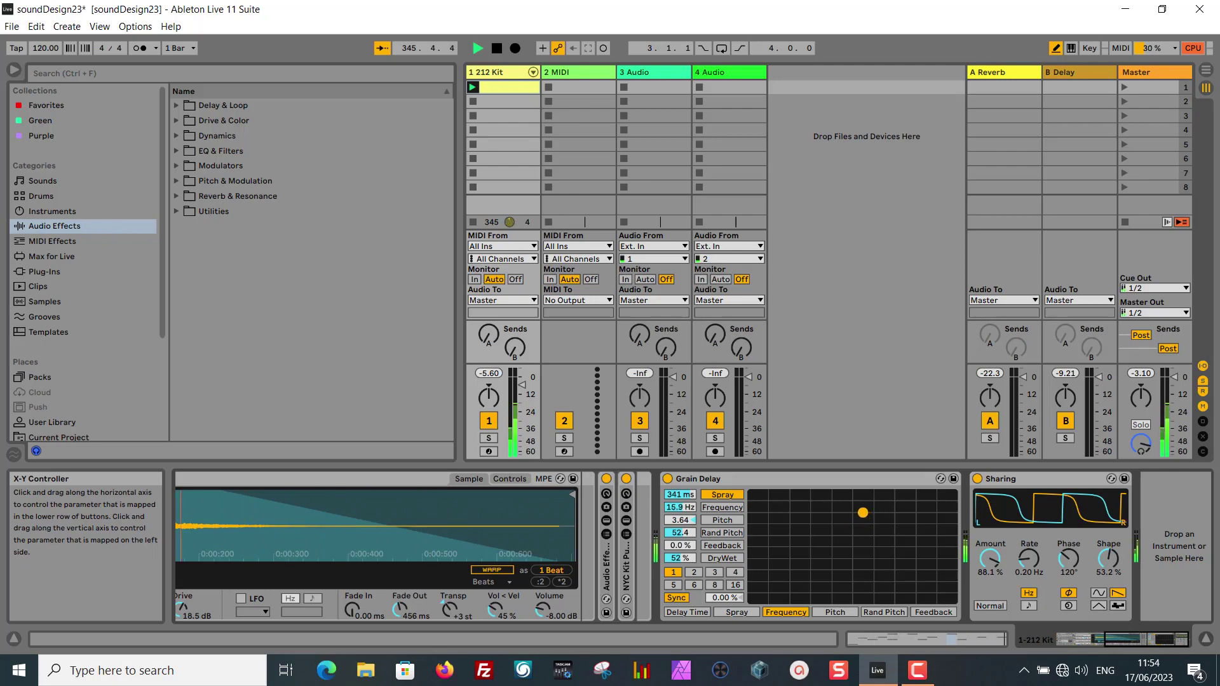
left_click_drag(862, 512, 843, 510)
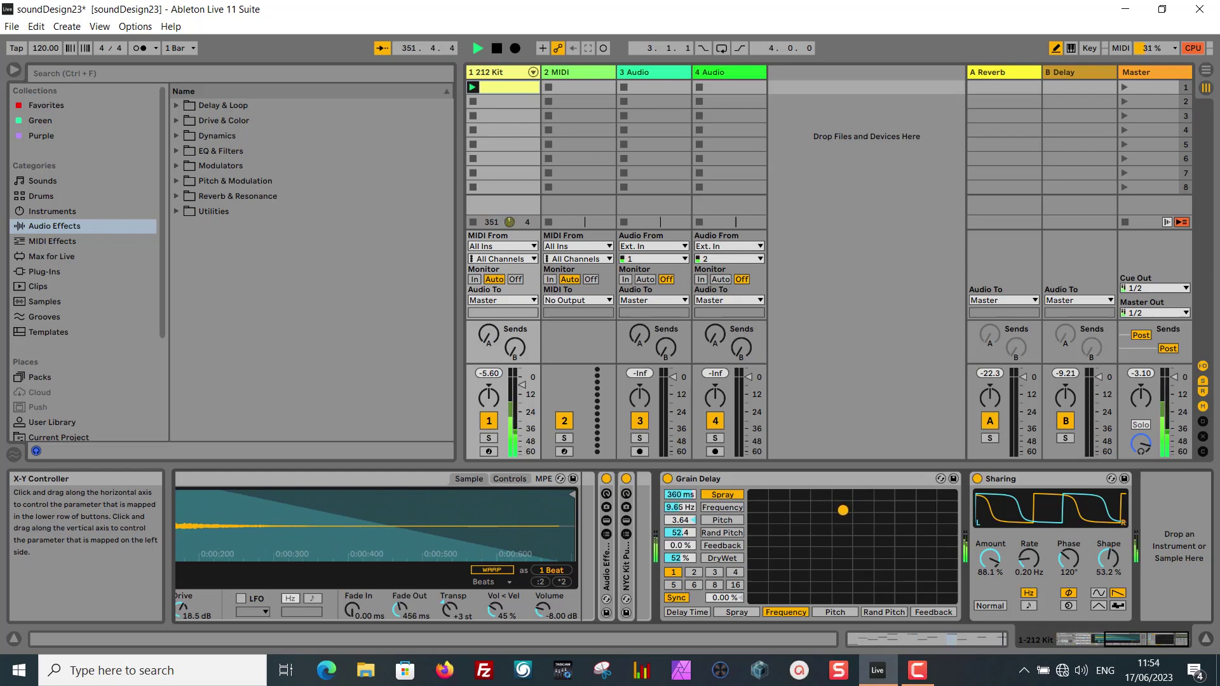
left_click_drag(680, 558, 680, 566)
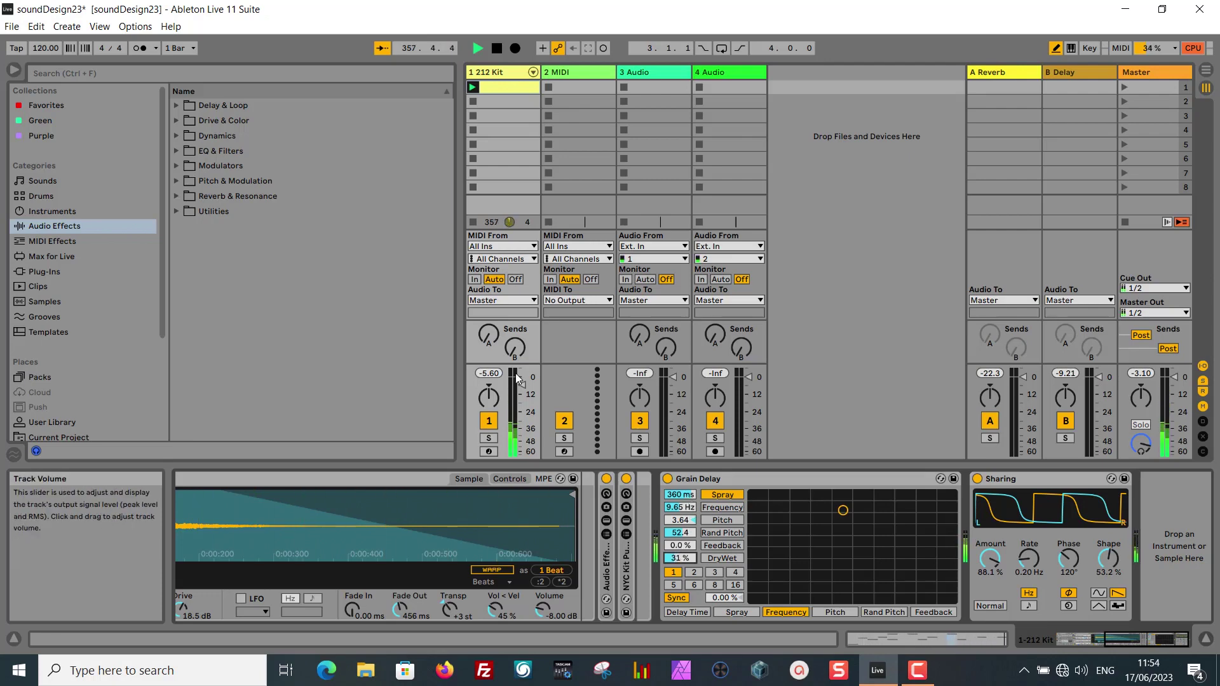
Raise the 212 Kit track's Reverb send and set the Sharing effect's Amount to 84.9 %, Rate to 0.23 Hz and Shape to 29.4 %.
left_click(487, 337)
left_click_drag(486, 340, 487, 319)
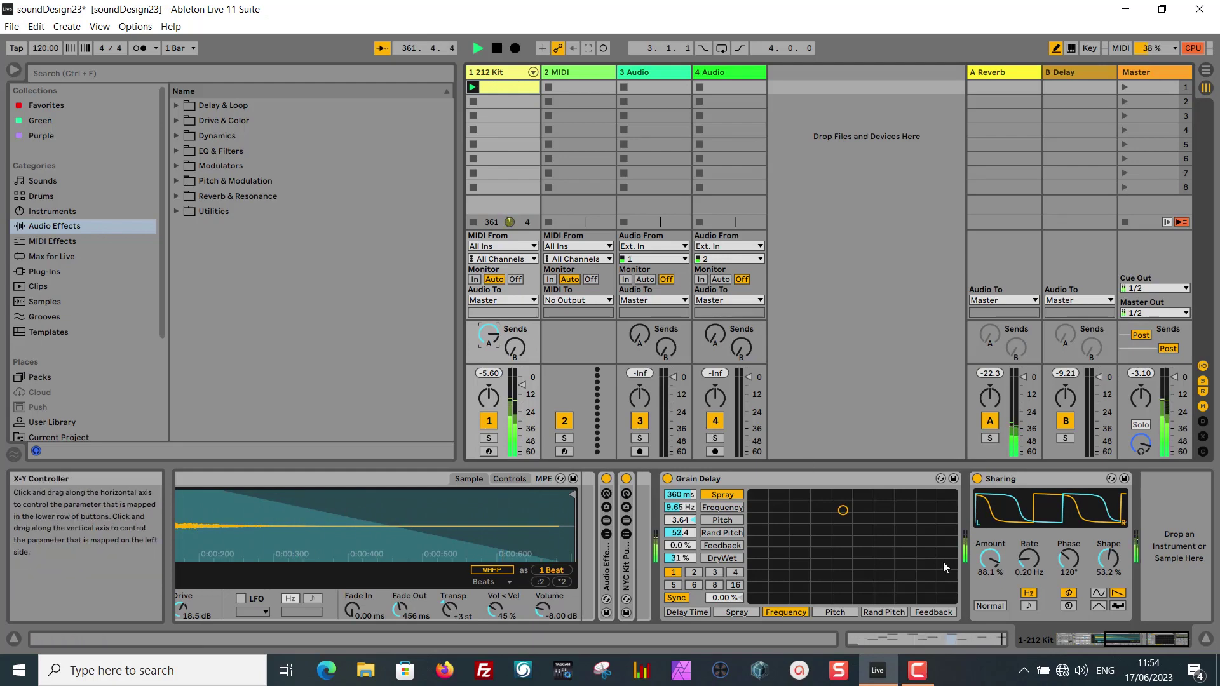
left_click_drag(989, 558, 990, 586)
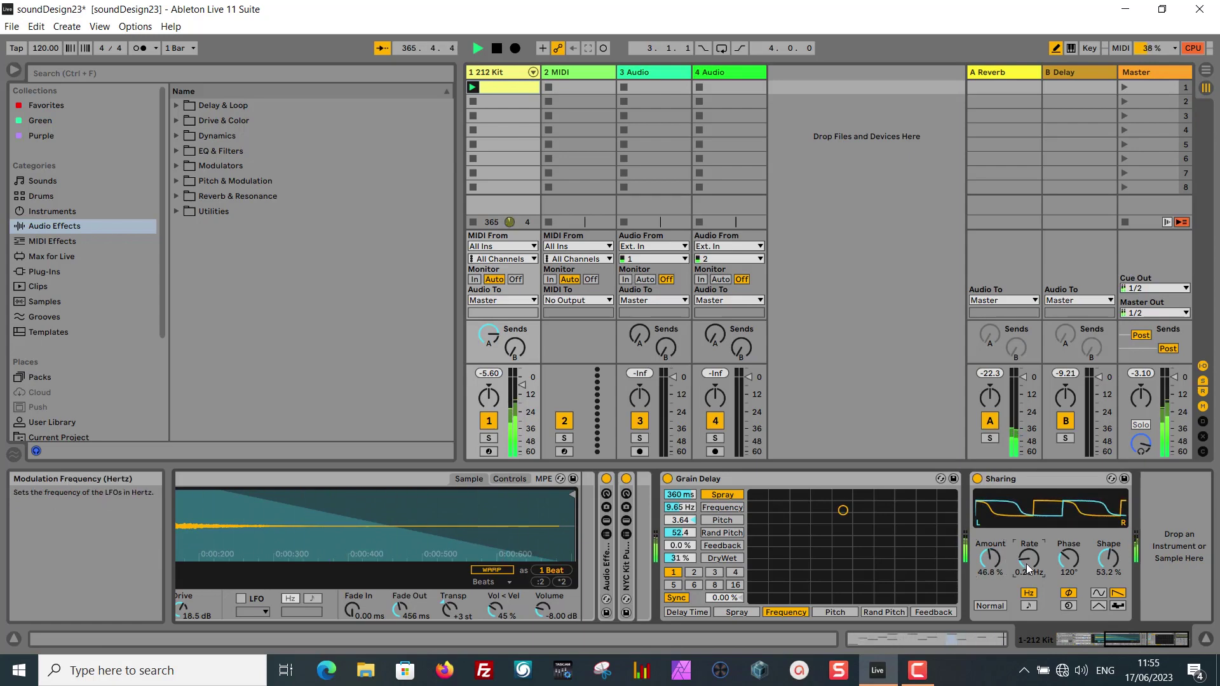
left_click_drag(1027, 563, 993, 538)
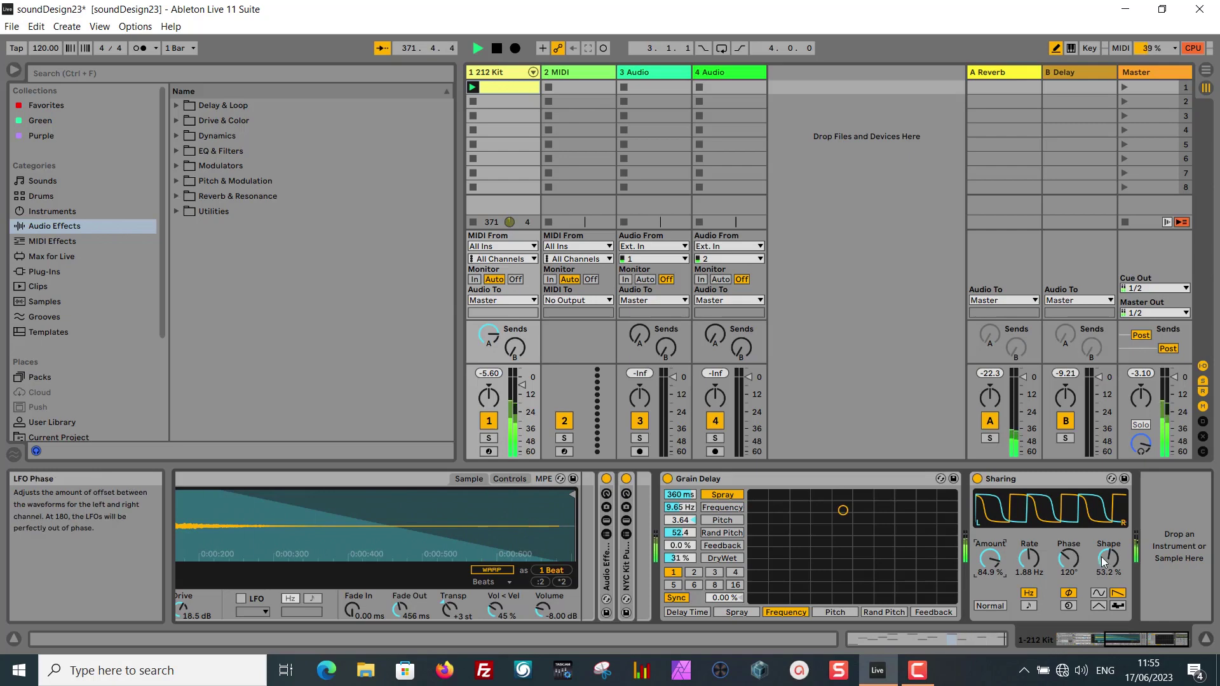
left_click_drag(1109, 558, 1109, 572)
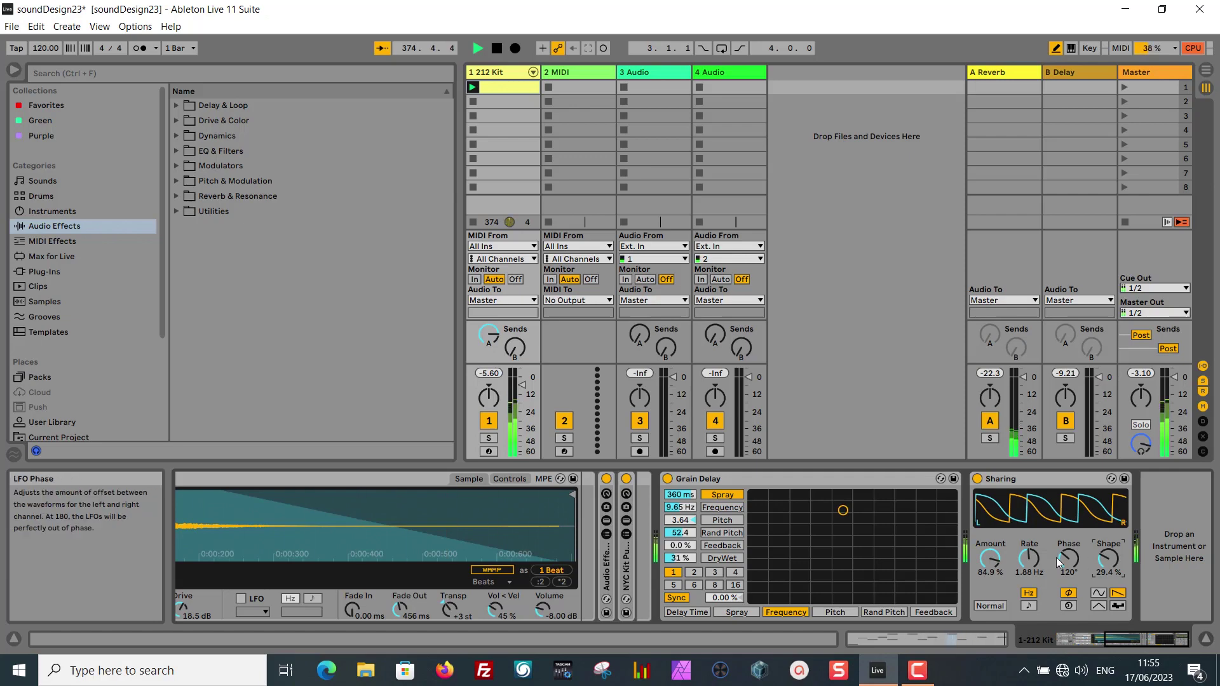
left_click_drag(1030, 558, 1030, 578)
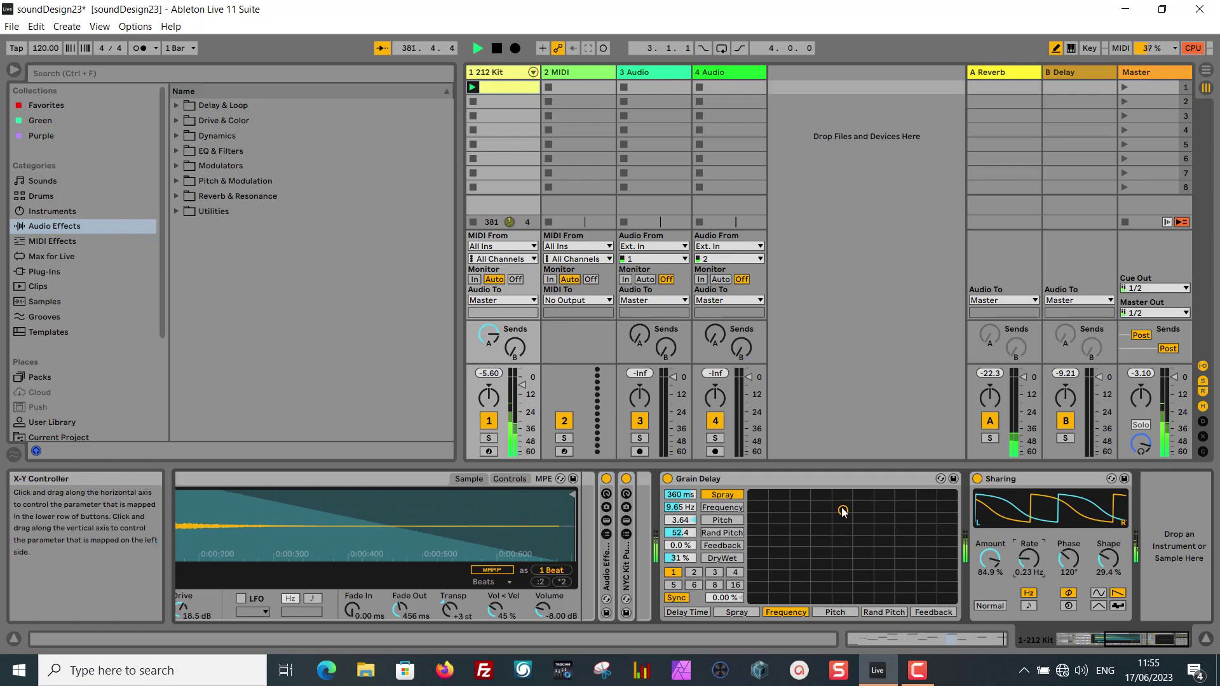
Set the Grain Delay's spray to 400 ms, frequency to 3.11 Hz and dry/wet mix to 10 %.
left_click_drag(844, 512, 798, 505)
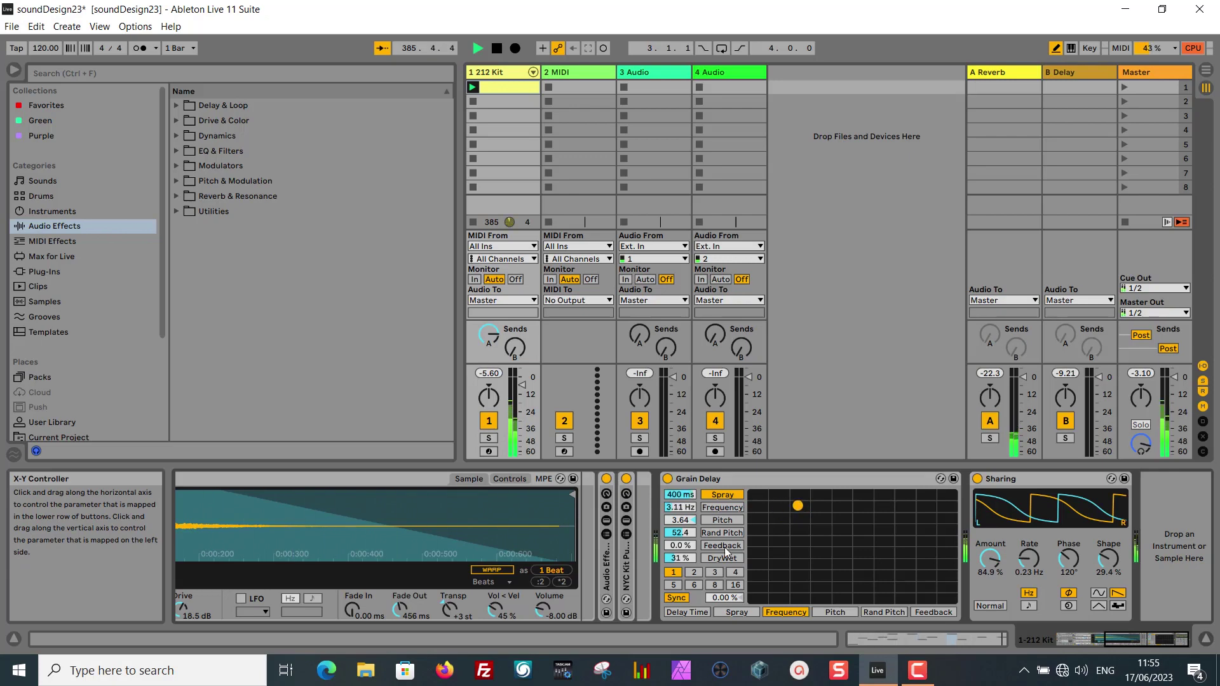
left_click(675, 558)
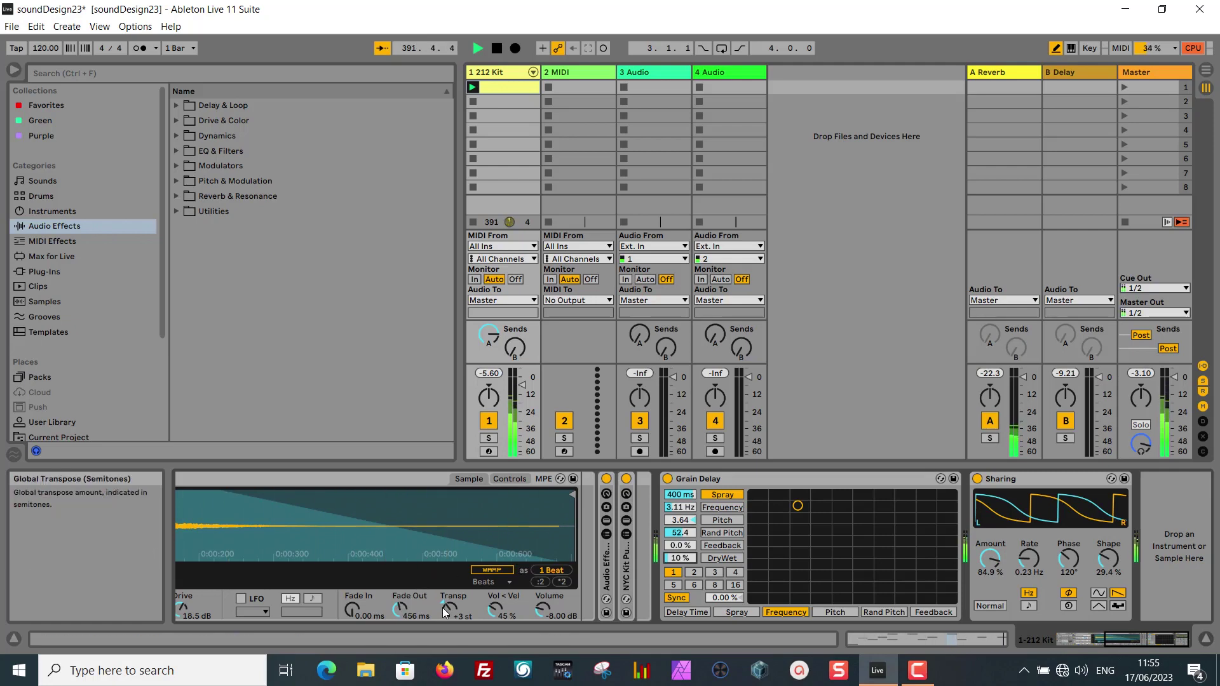
Transpose the Hihat Open sample to -6 st with a 373 ms fade-in, and set the track's Delay send to -4.4 dB.
left_click_drag(448, 611, 448, 612)
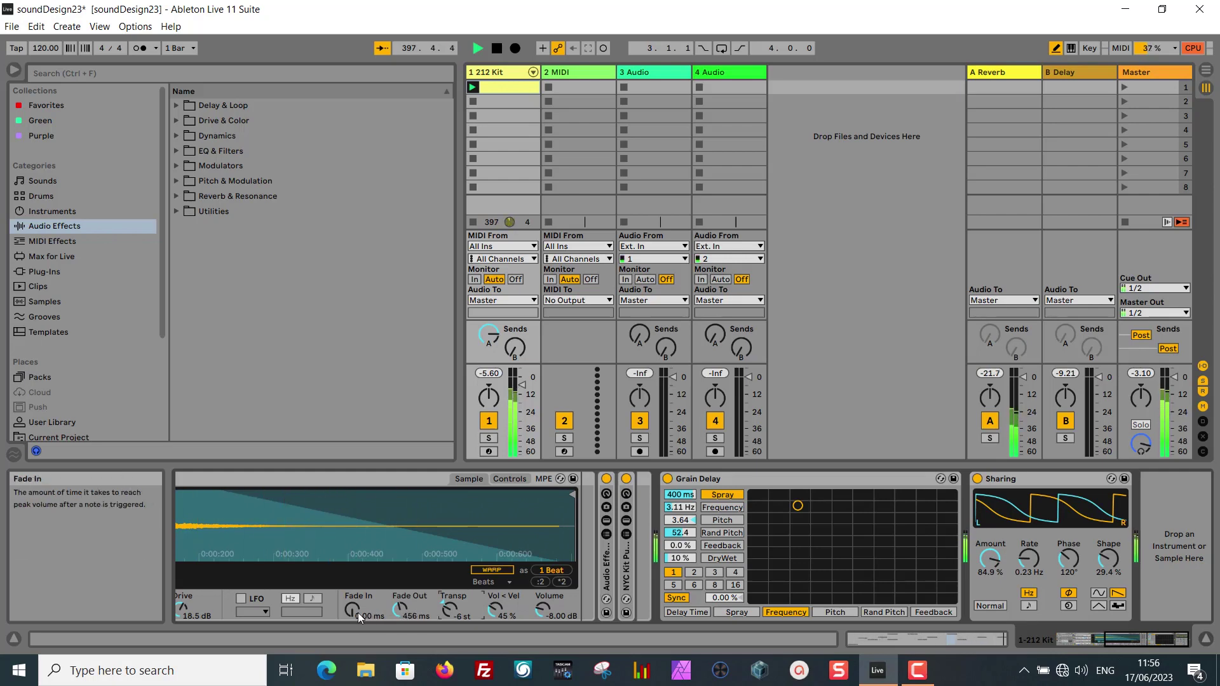
left_click_drag(354, 612, 354, 577)
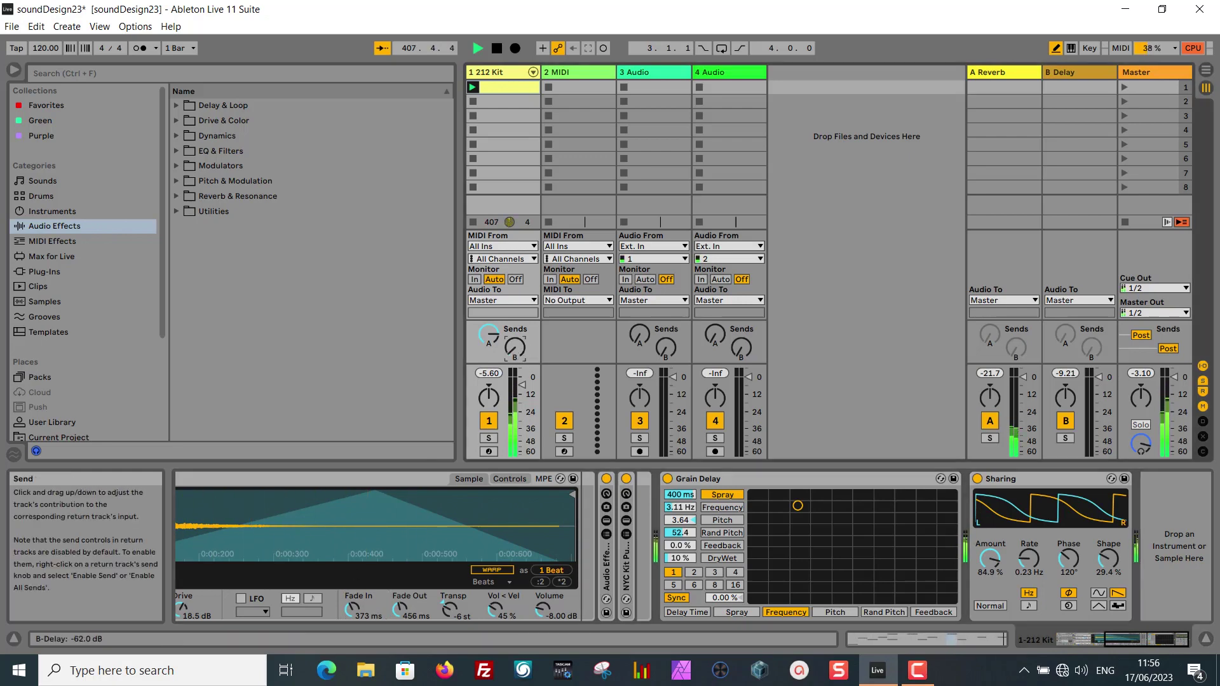
left_click_drag(514, 347, 514, 320)
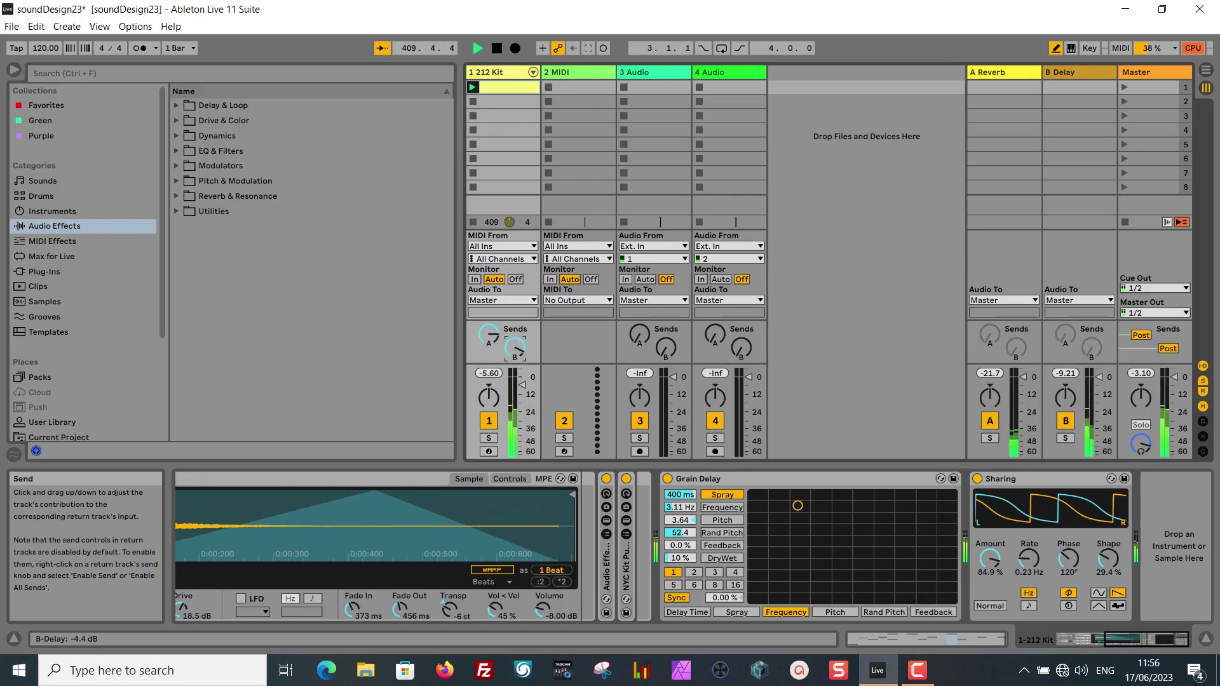